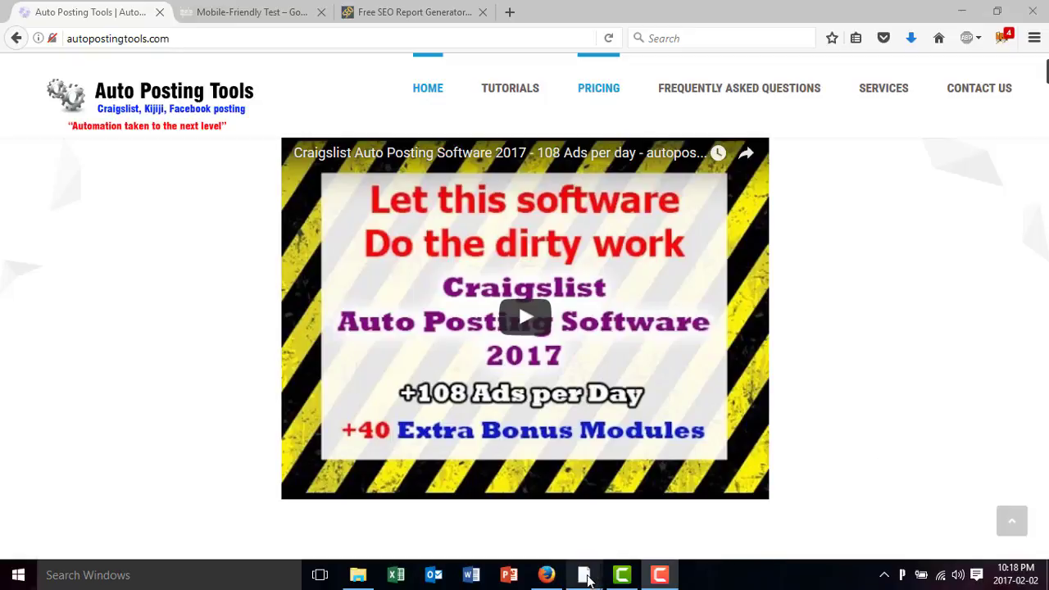
Switch from Firefox to the Auto Posting Tools desktop window via its taskbar thumbnail.
mouse_move(587, 580)
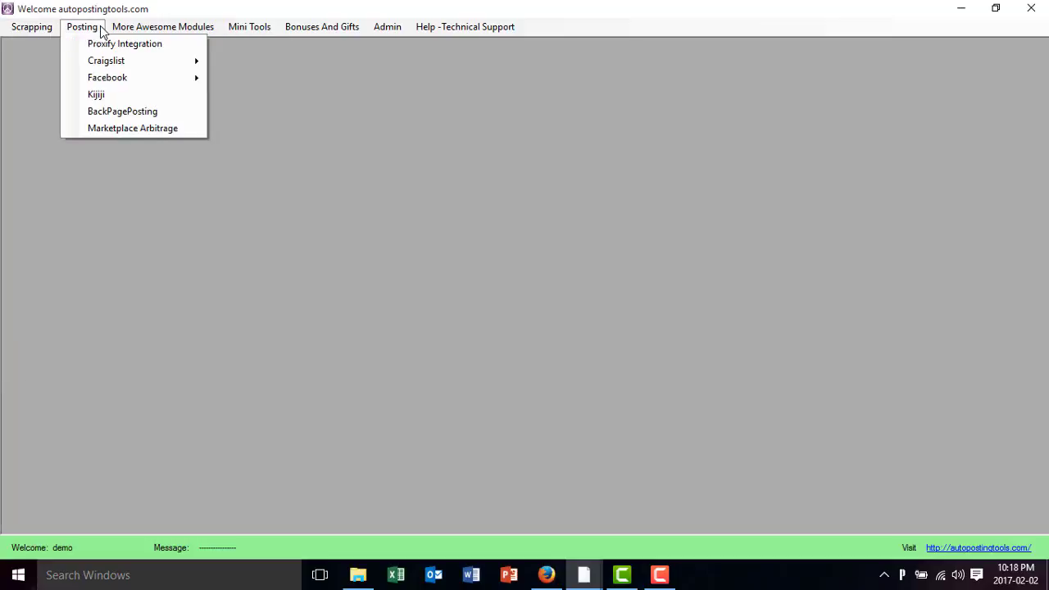
Browse the Posting, Mini Tools and More Awesome Modules menus, then the Scrapping menu.
mouse_move(96, 32)
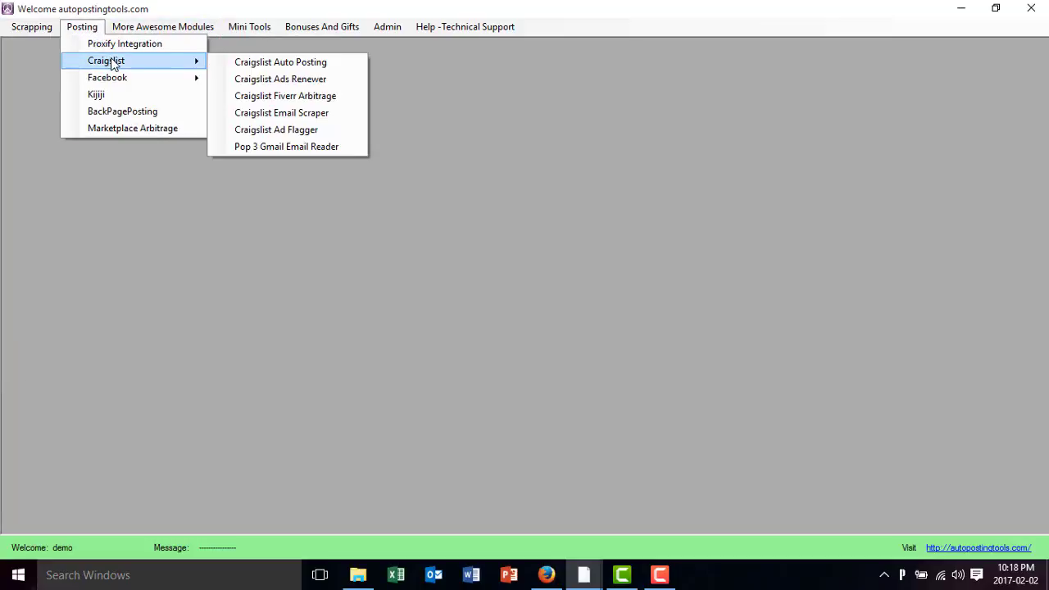
click(145, 26)
click(239, 30)
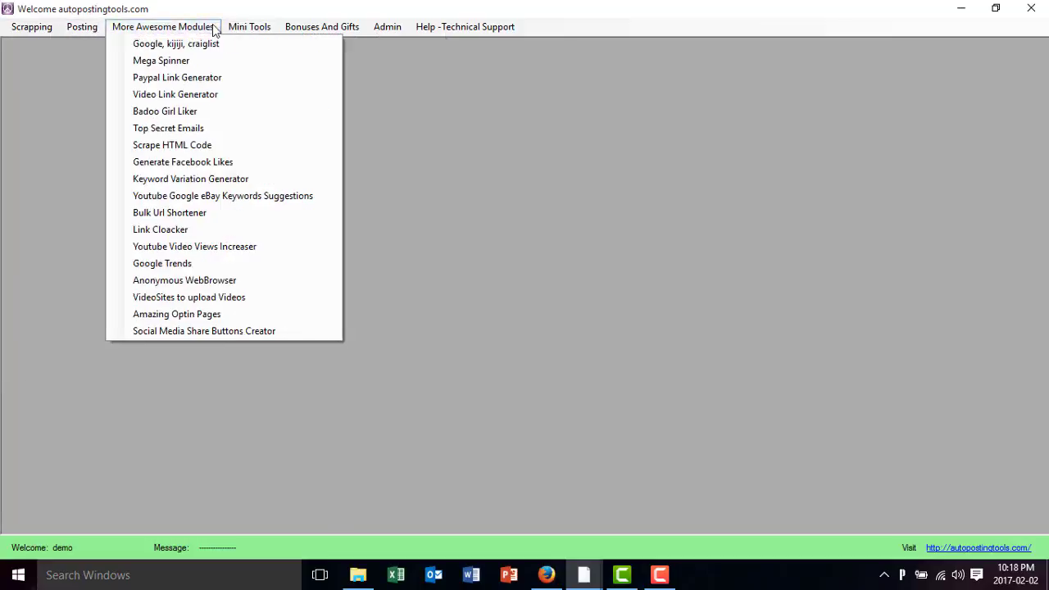
mouse_move(36, 36)
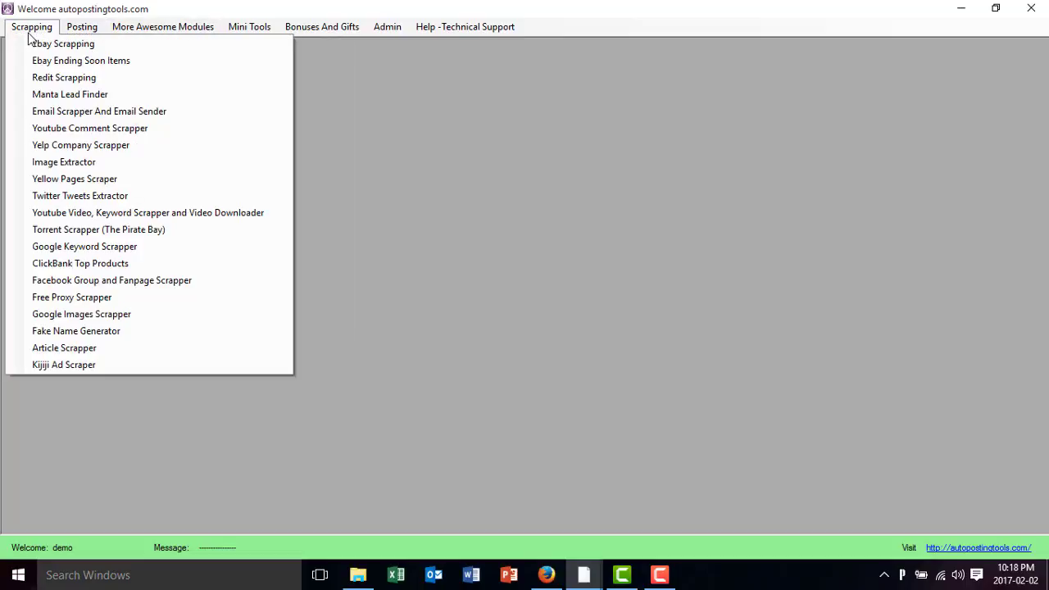
Open the Yellow Pages Scraper with Service 'dentist', Location 'atlanta' and Page 1.
click(93, 181)
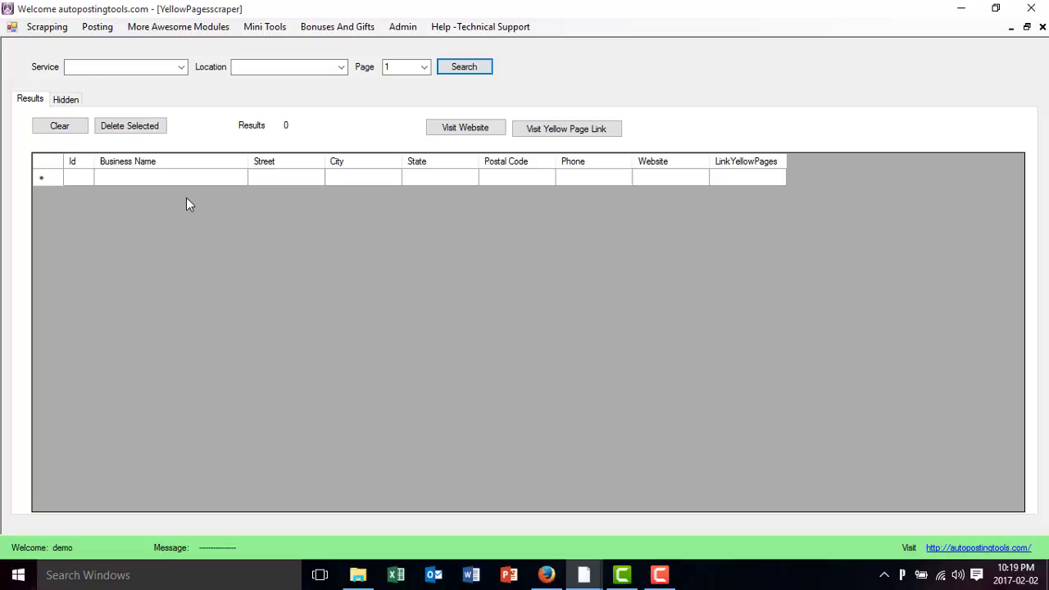
click(138, 68)
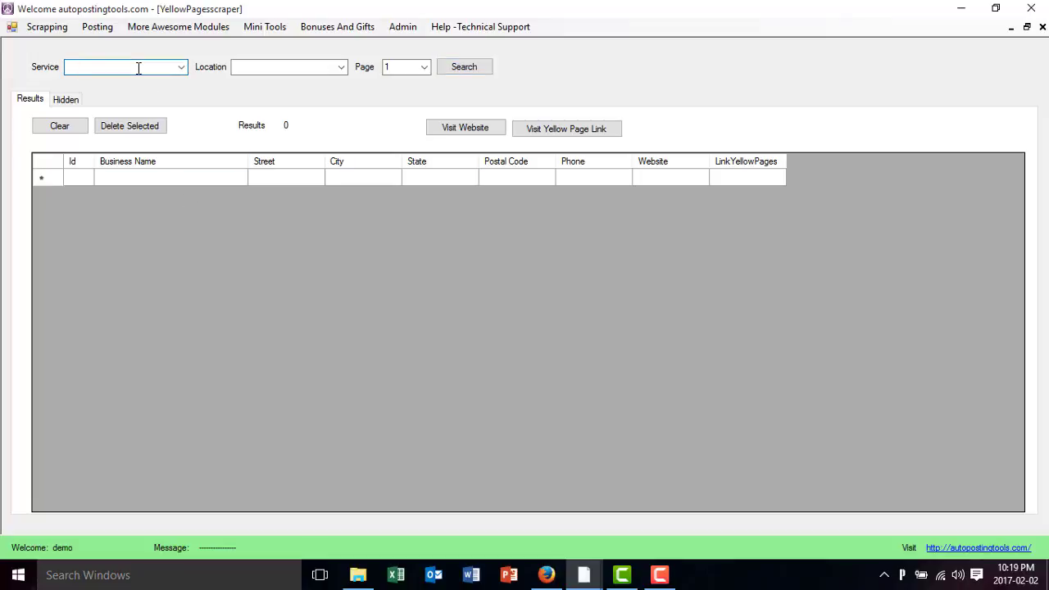
text(dentist)
click(259, 66)
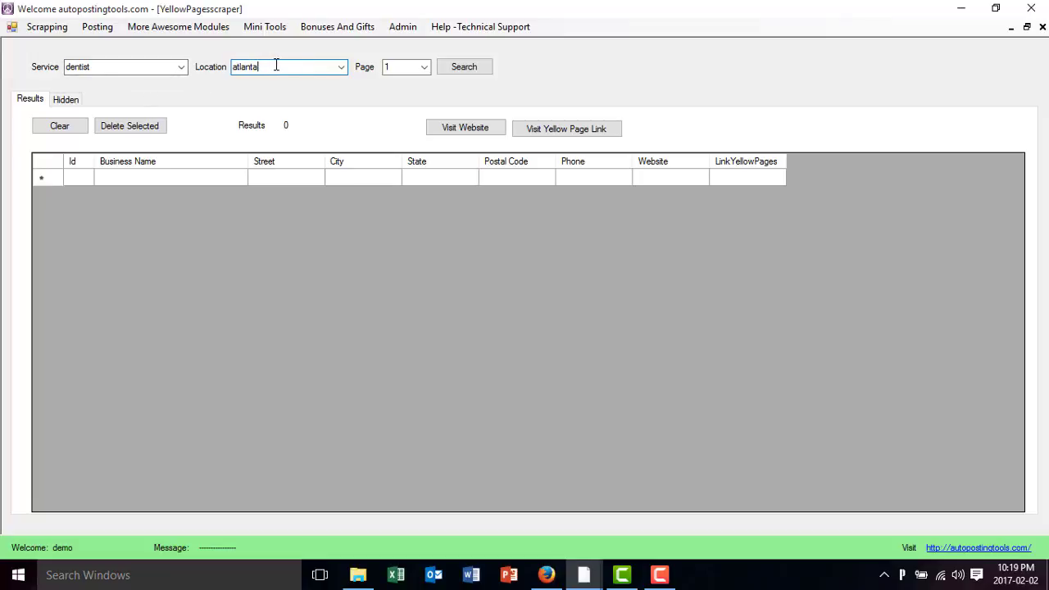
click(425, 68)
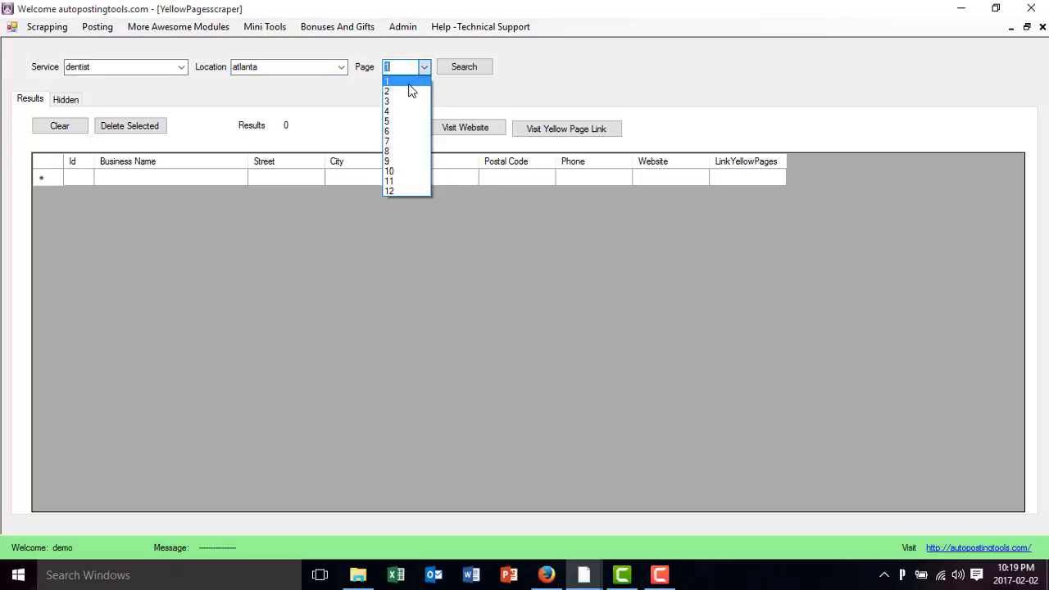
click(425, 69)
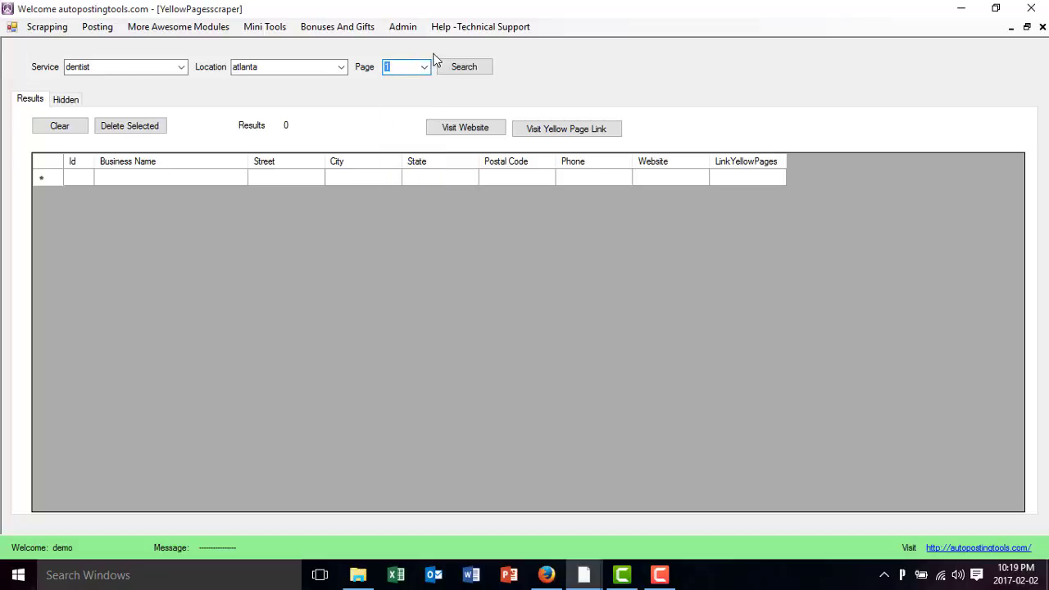
Search Atlanta dentists on result pages 1, 2 and 3, filling the table with 60 leads.
click(470, 70)
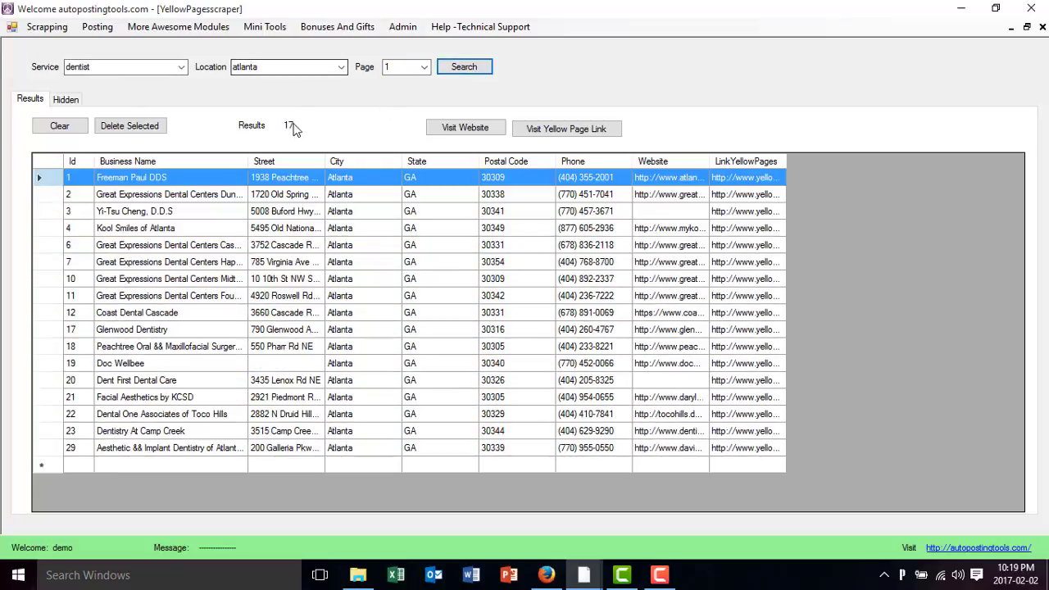
click(424, 69)
click(412, 90)
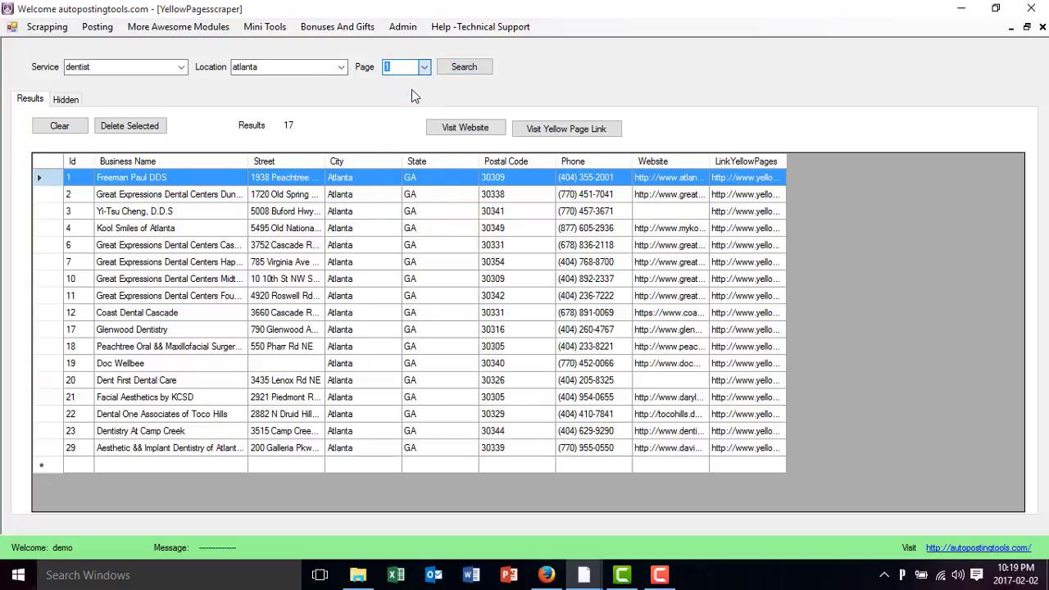
click(458, 72)
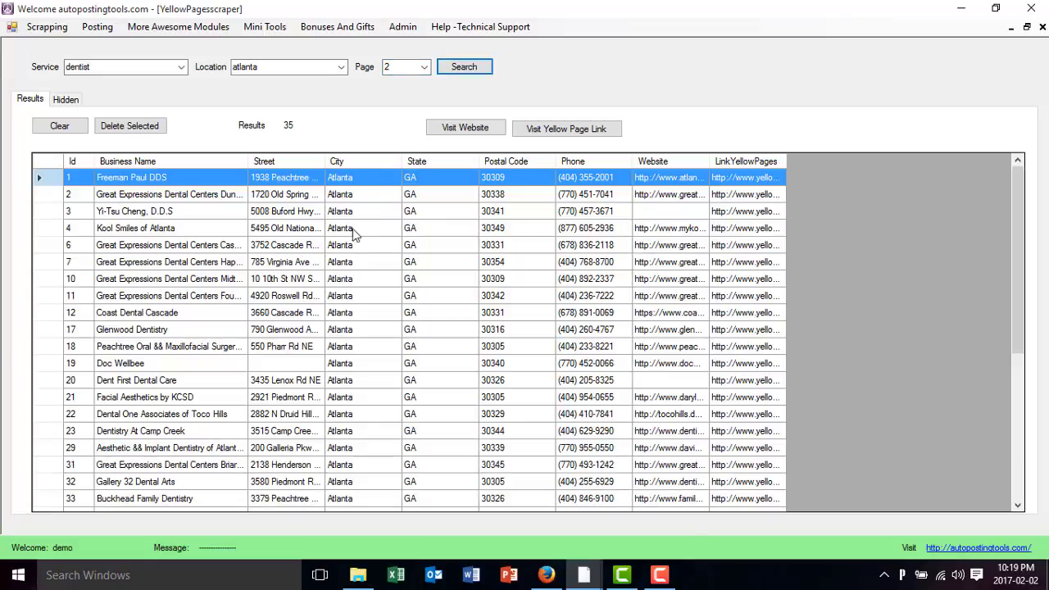
click(298, 301)
scroll(299, 307, down, 3)
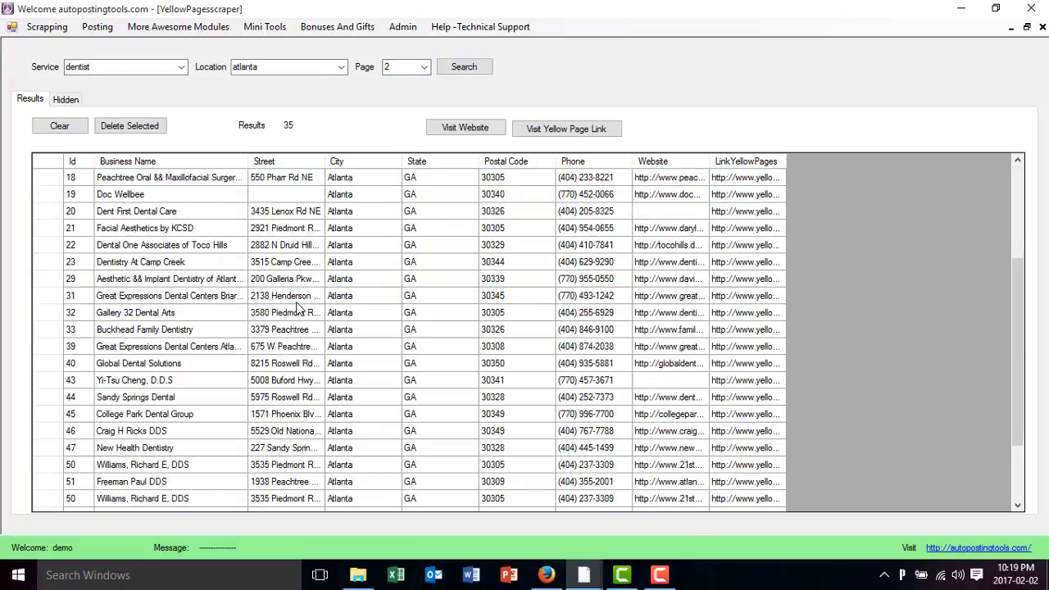
scroll(298, 308, down, 2)
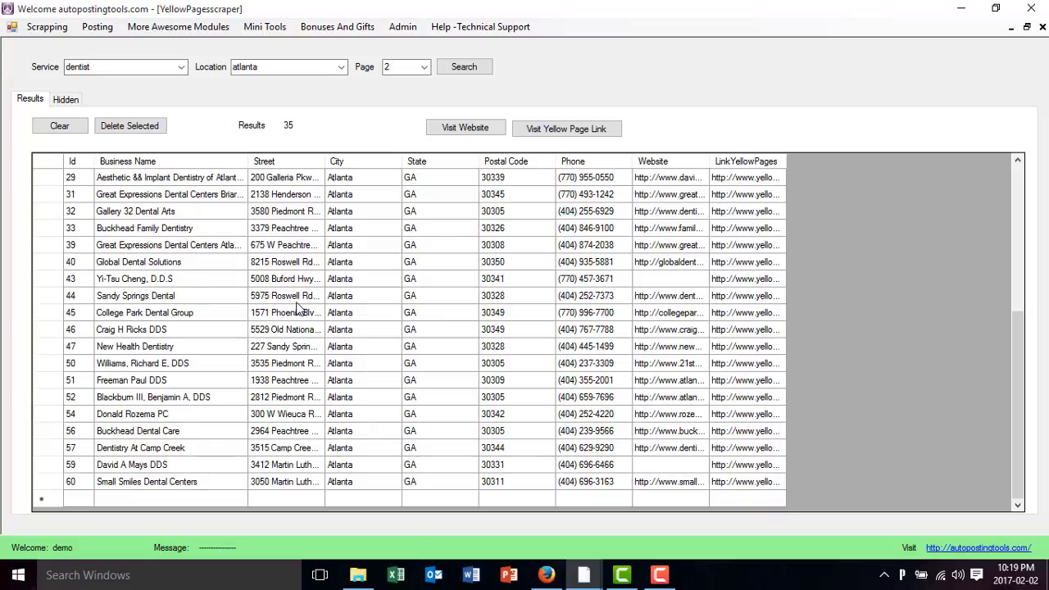
scroll(299, 308, up, 5)
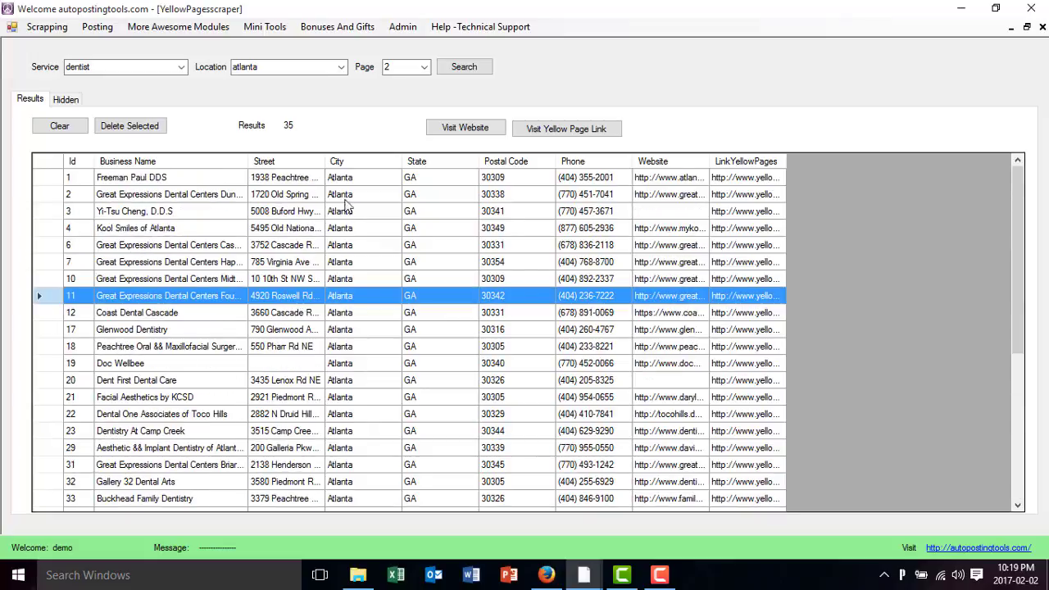
click(424, 67)
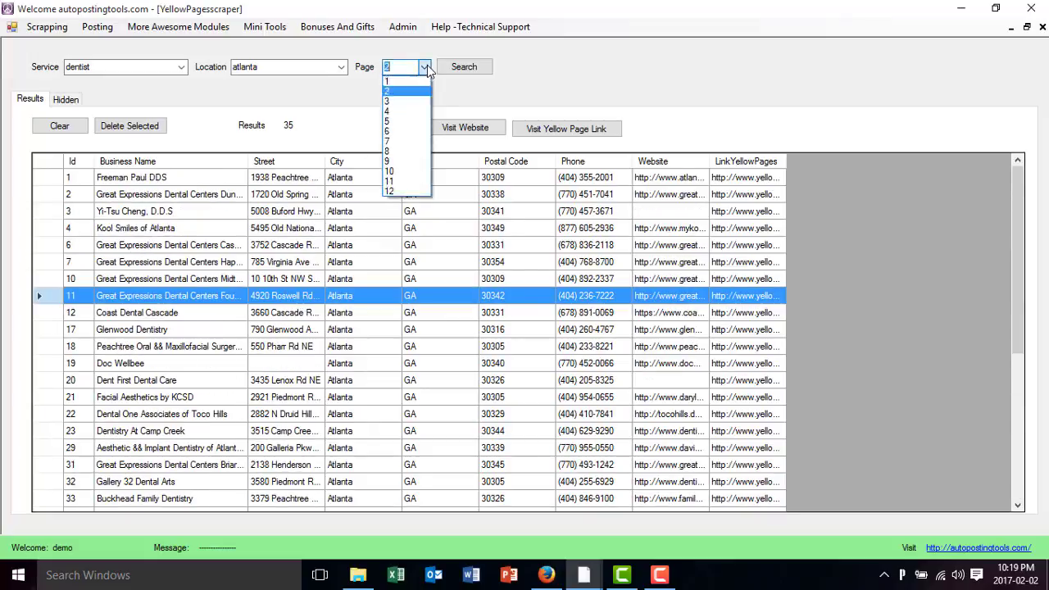
click(410, 109)
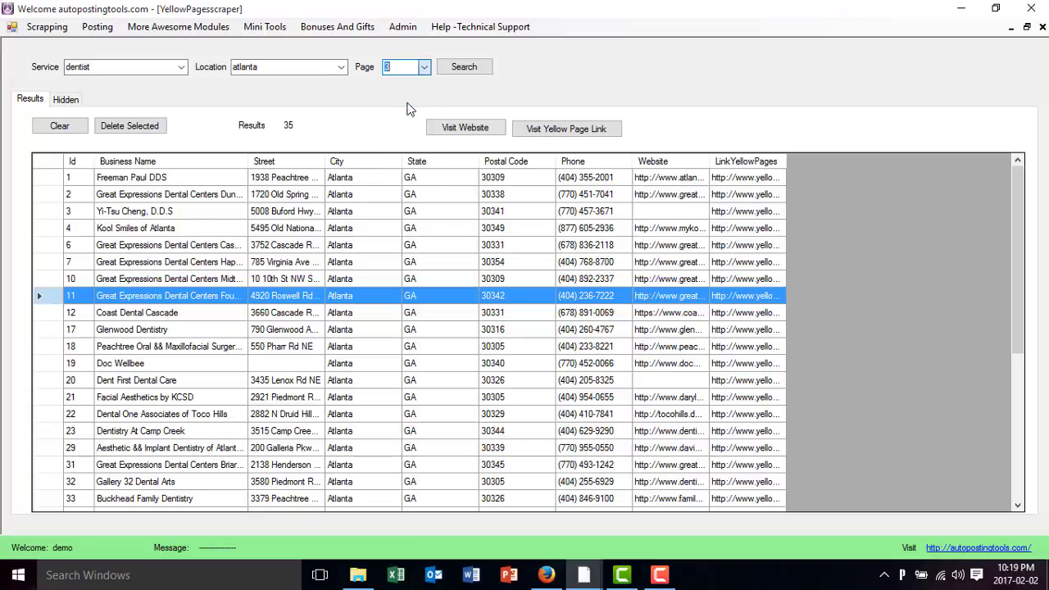
click(459, 67)
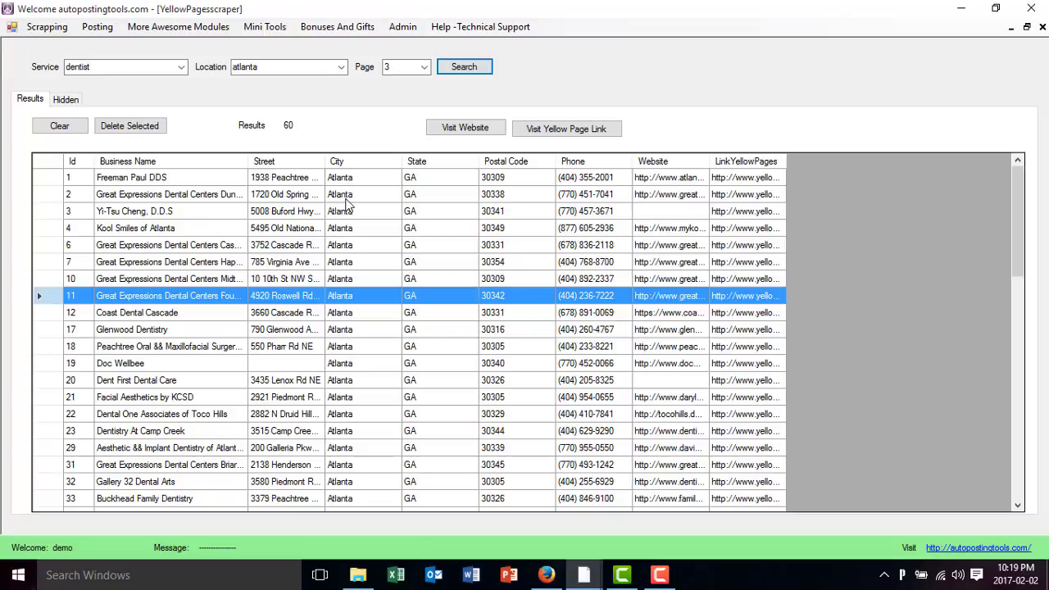
Change Location to 'michigan', search page 1, and review the table now holding 87 results.
click(293, 72)
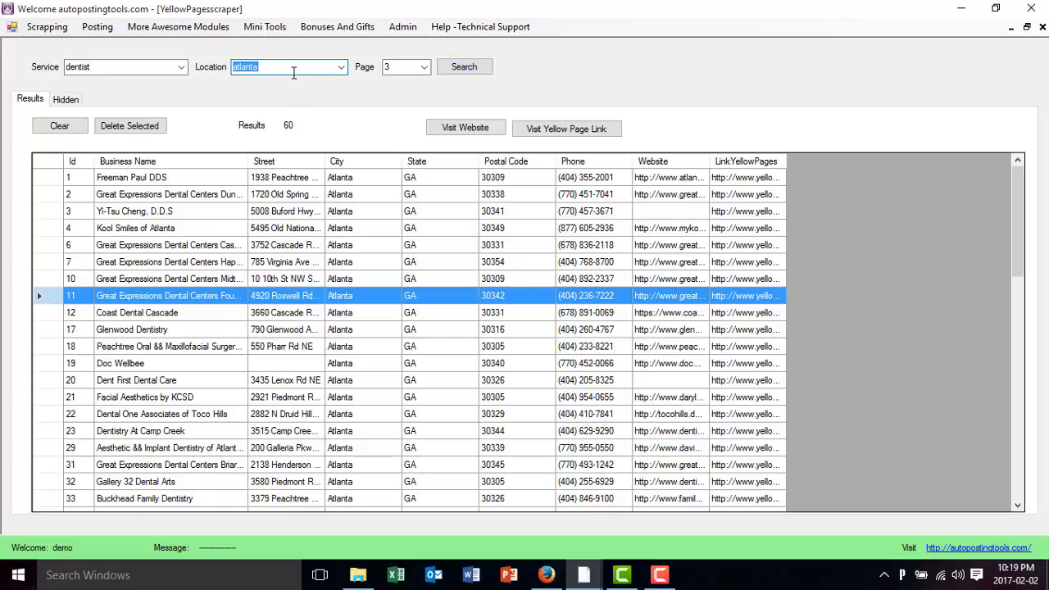
text(michigan)
click(423, 68)
click(413, 81)
click(456, 76)
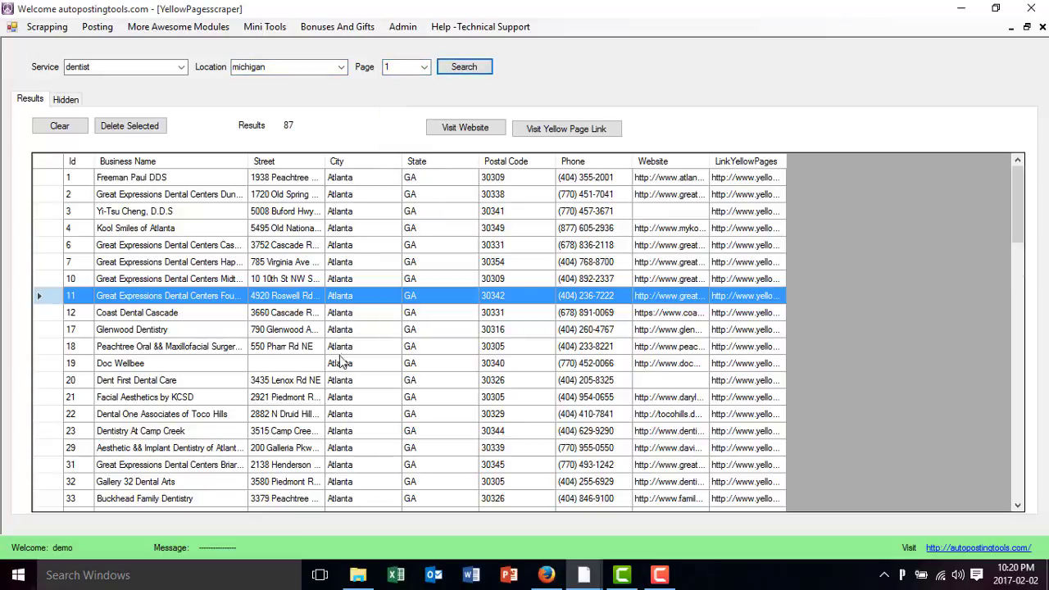
scroll(339, 369, down, 20)
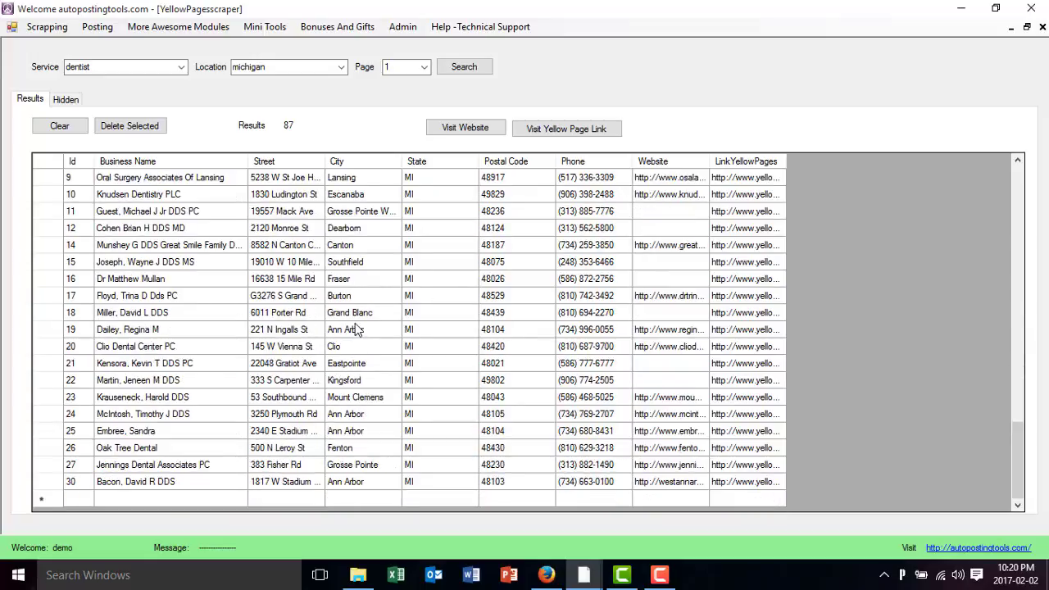
scroll(355, 329, up, 20)
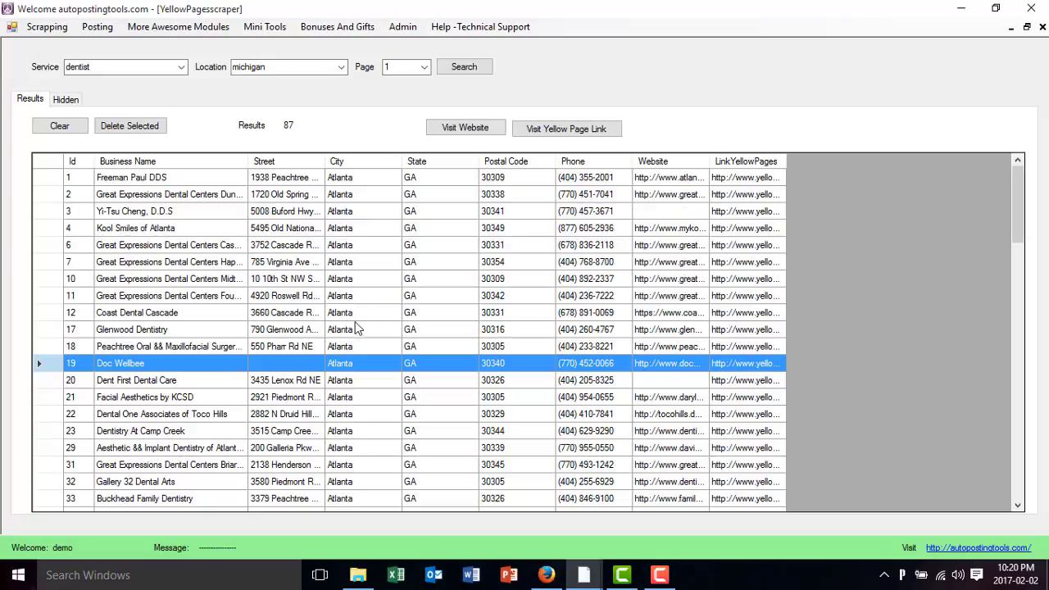
Widen the Website and LinkYellowPages columns and select the Glenwood Dentistry lead (Id 10).
drag(706, 161, 776, 161)
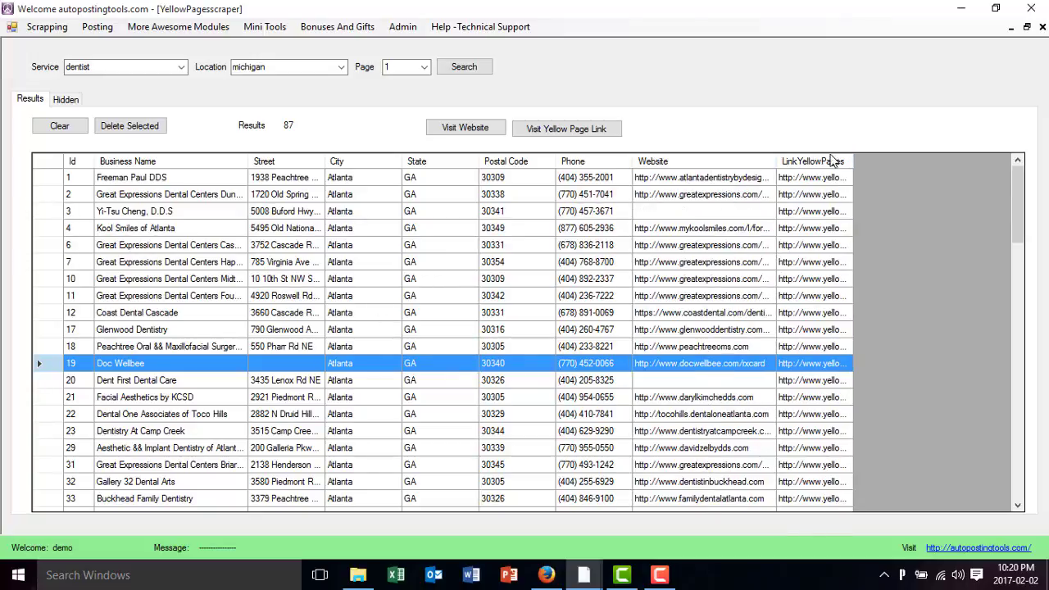
drag(852, 158, 905, 162)
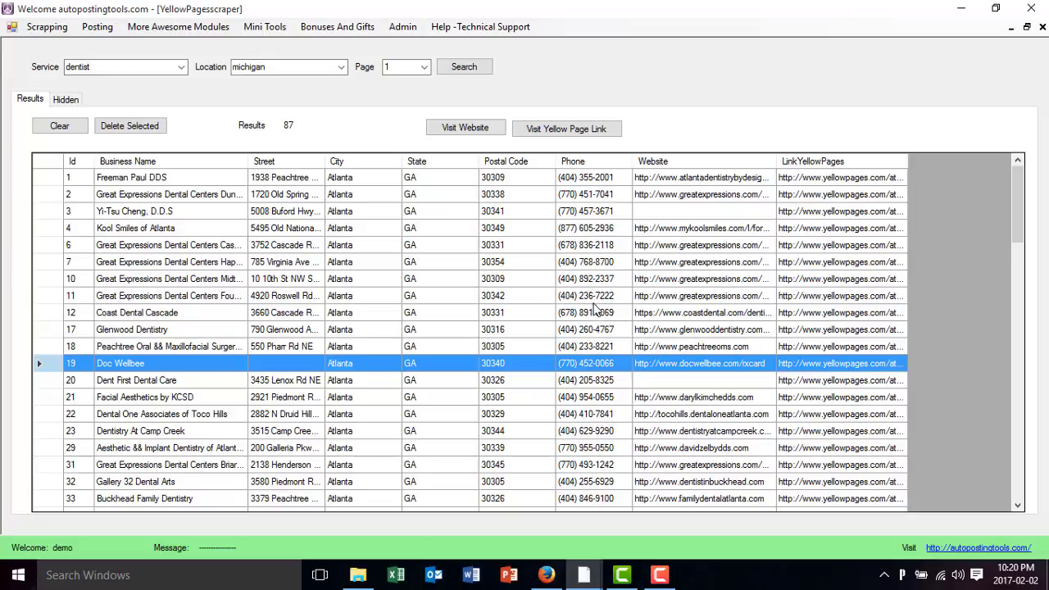
click(702, 280)
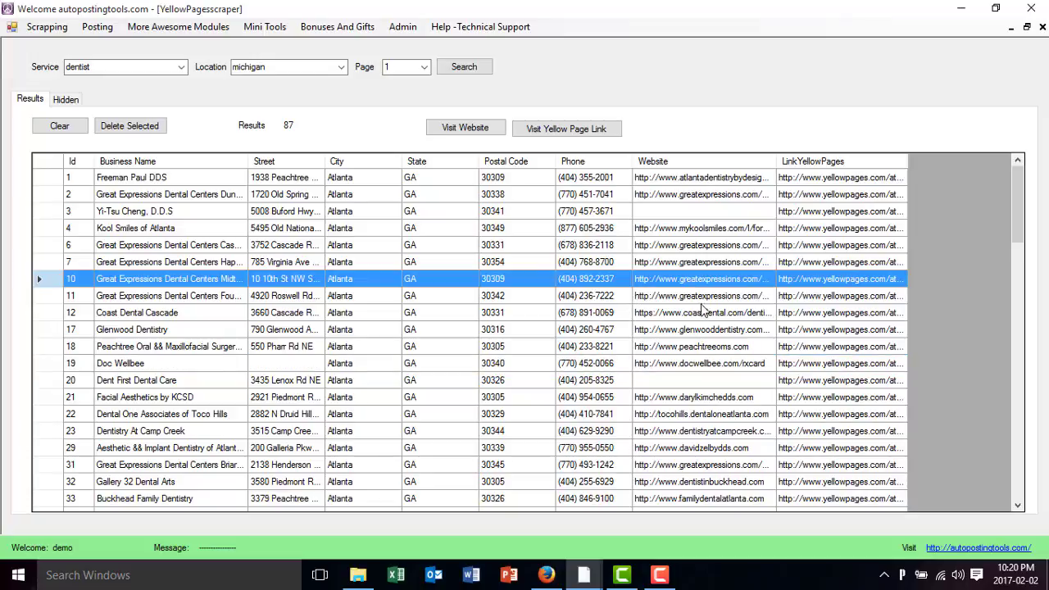
Open the Glenwood Dentistry website, scroll through it, and copy its address.
click(693, 331)
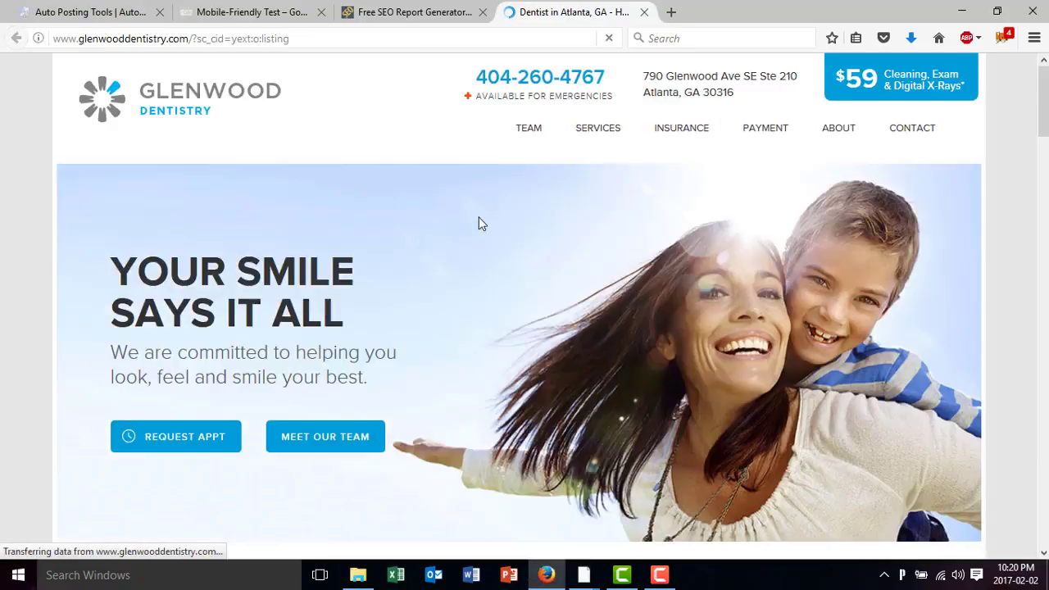
scroll(471, 270, down, 10)
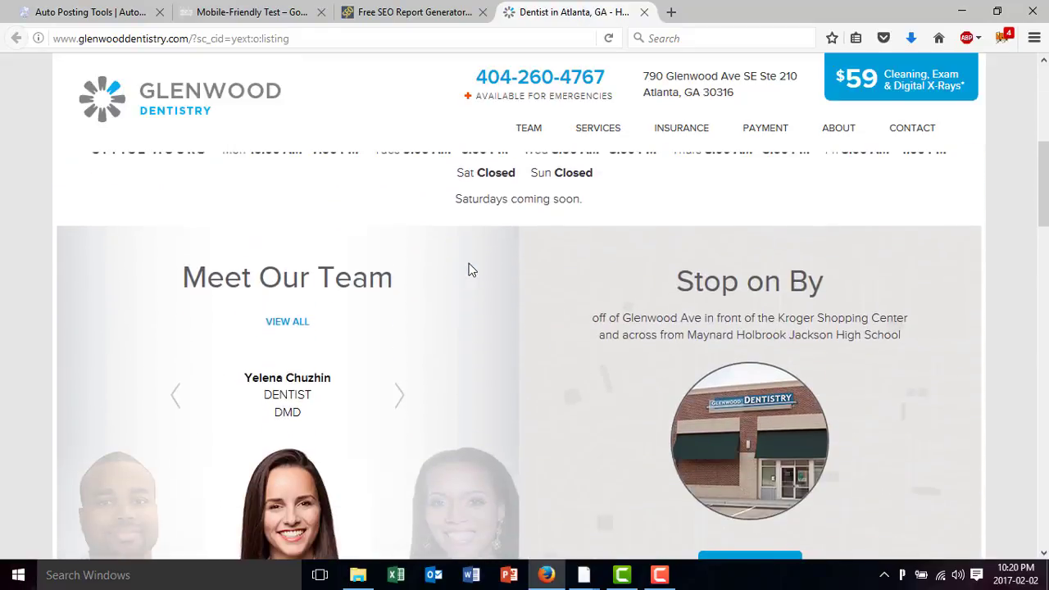
scroll(469, 264, down, 6)
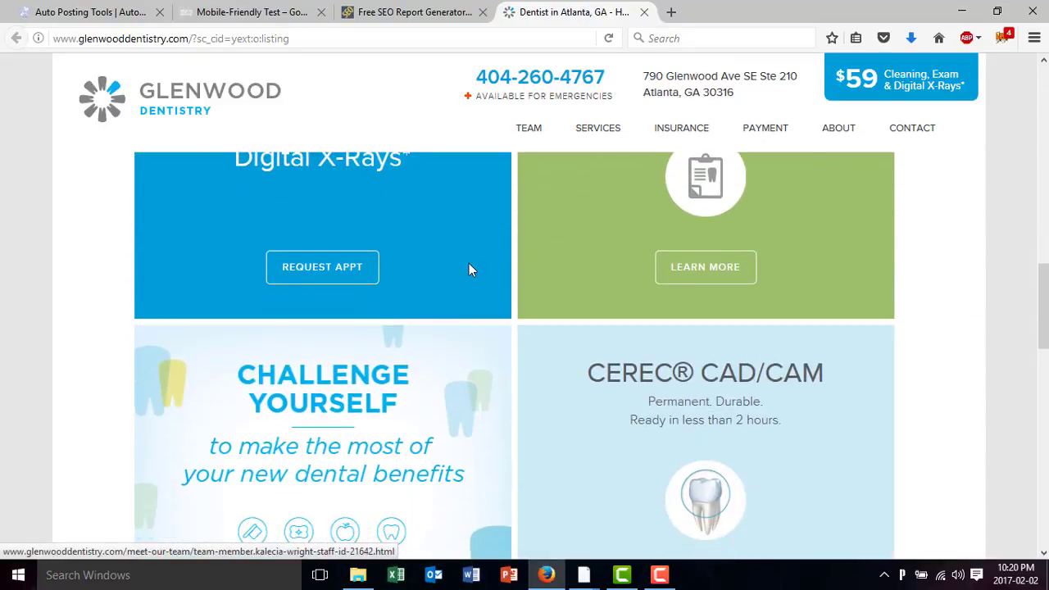
scroll(471, 271, down, 3)
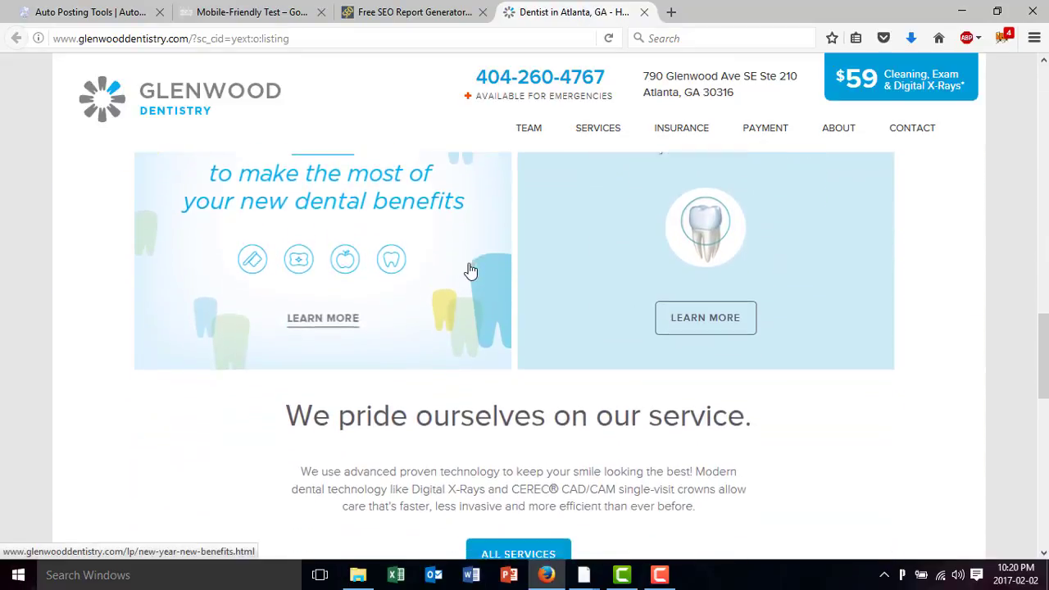
scroll(410, 344, down, 5)
scroll(410, 346, down, 5)
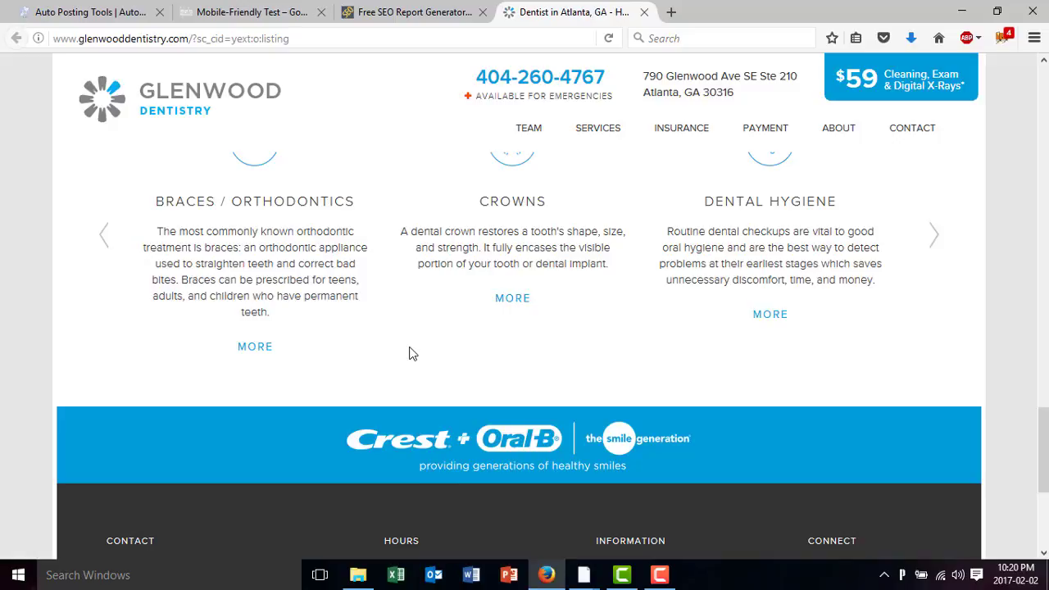
scroll(411, 353, down, 5)
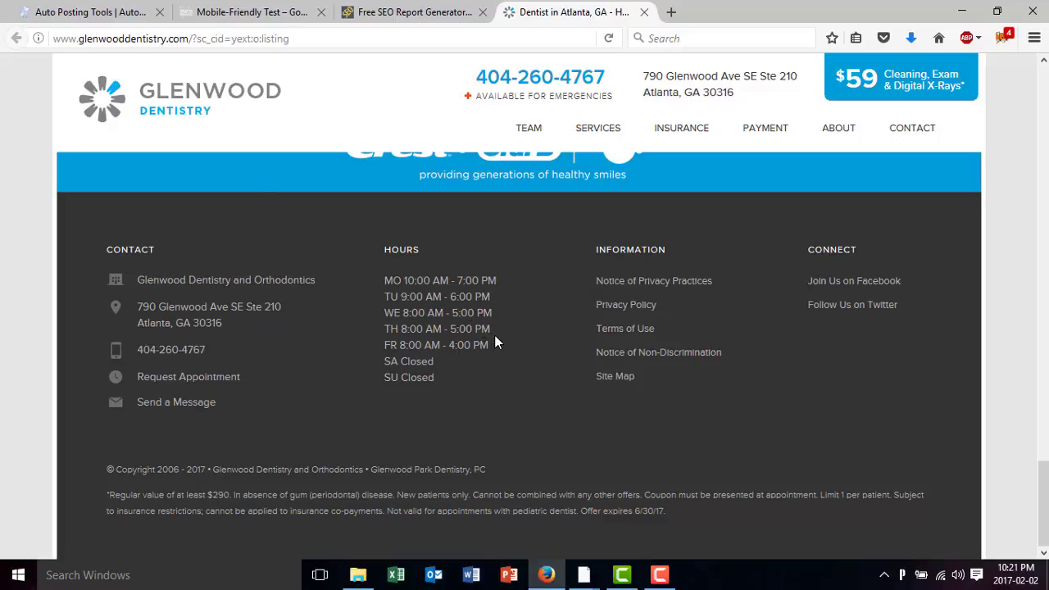
drag(189, 39, 39, 39)
key(ctrl+c)
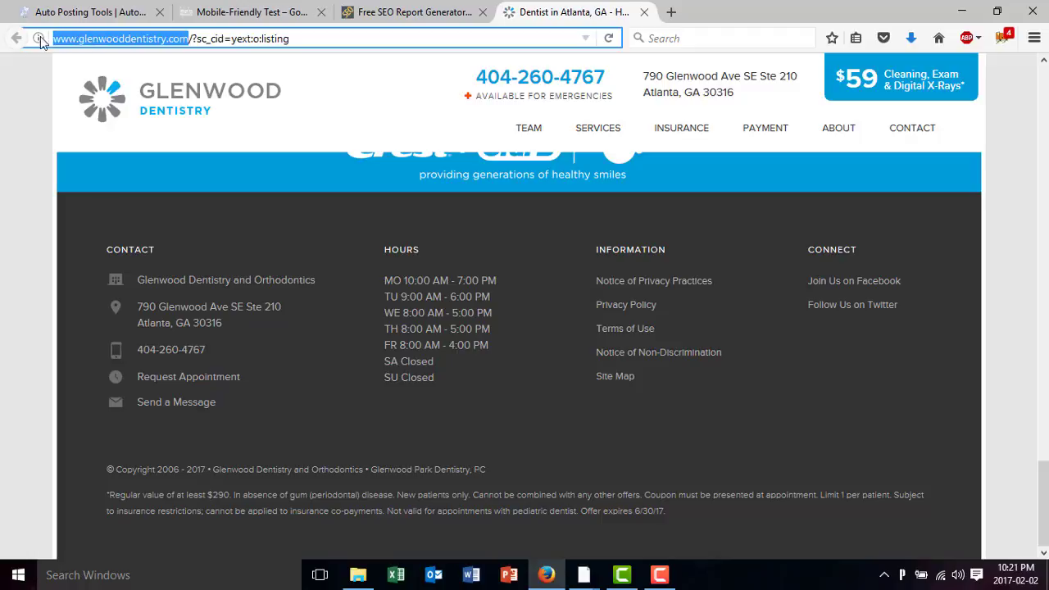
click(197, 11)
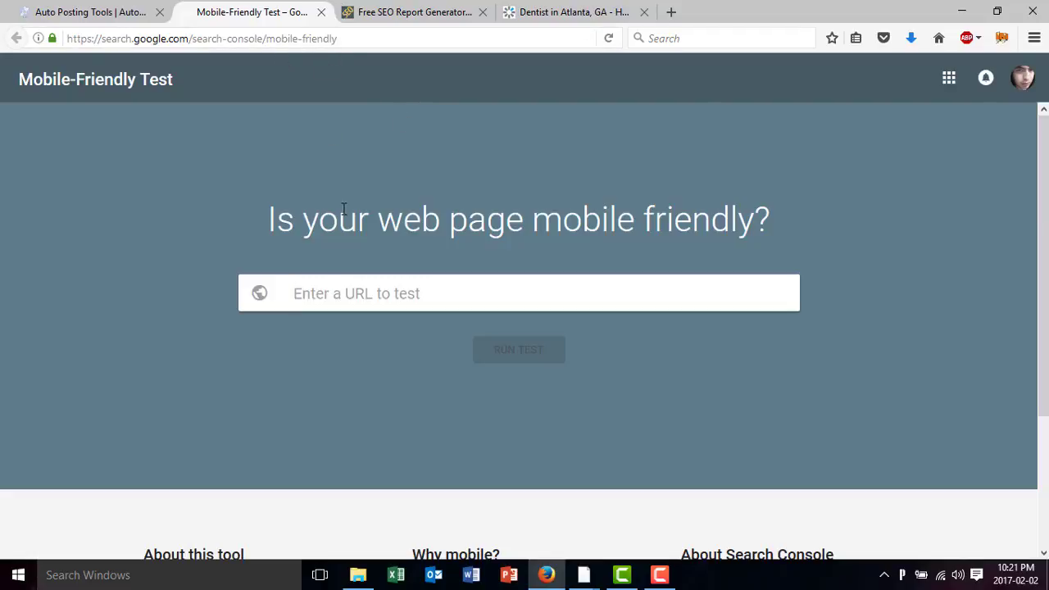
key(ctrl+v)
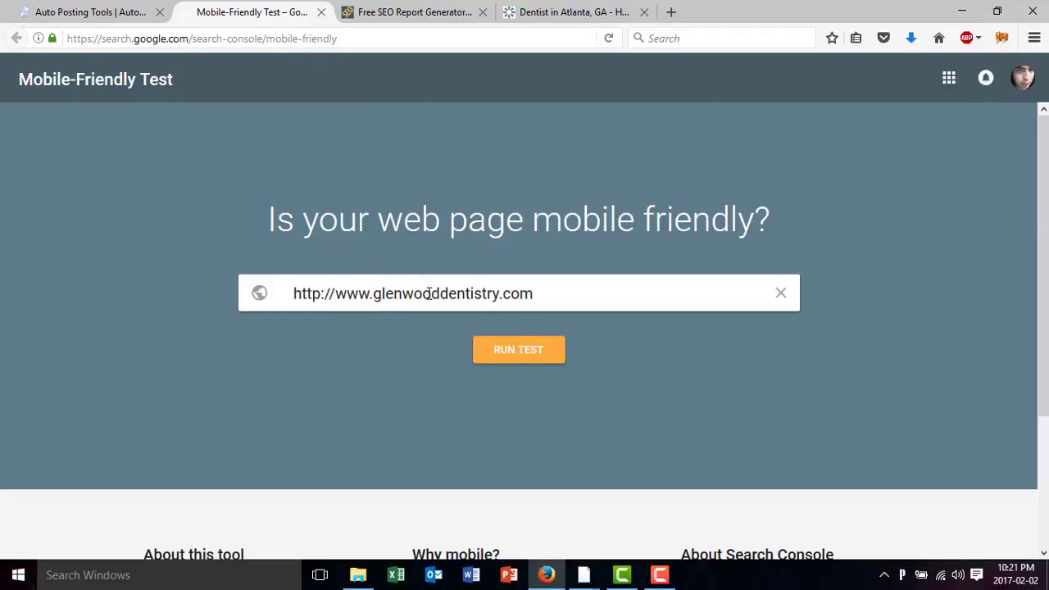
click(521, 352)
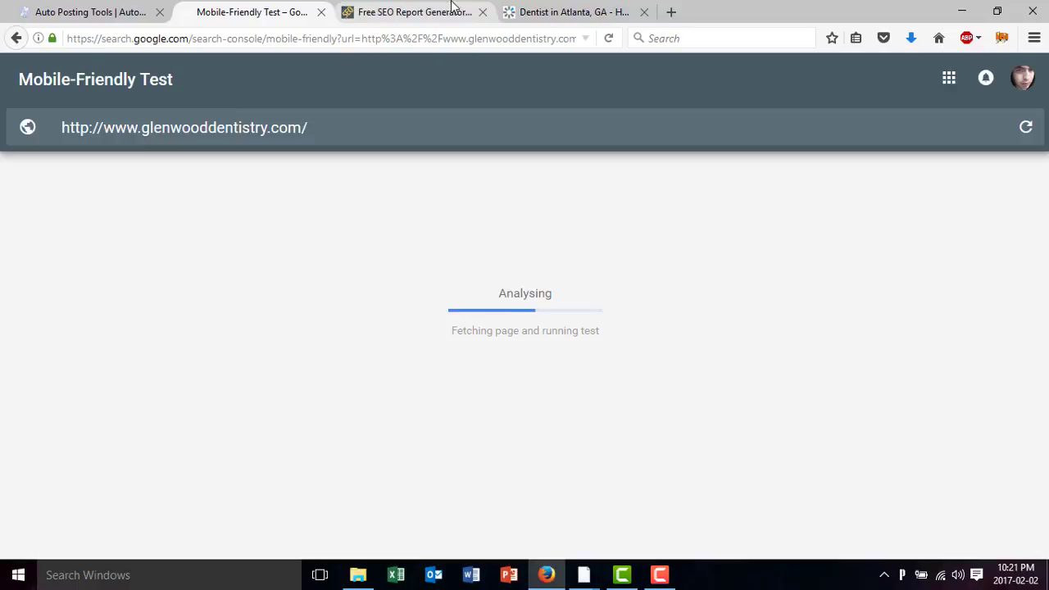
click(426, 9)
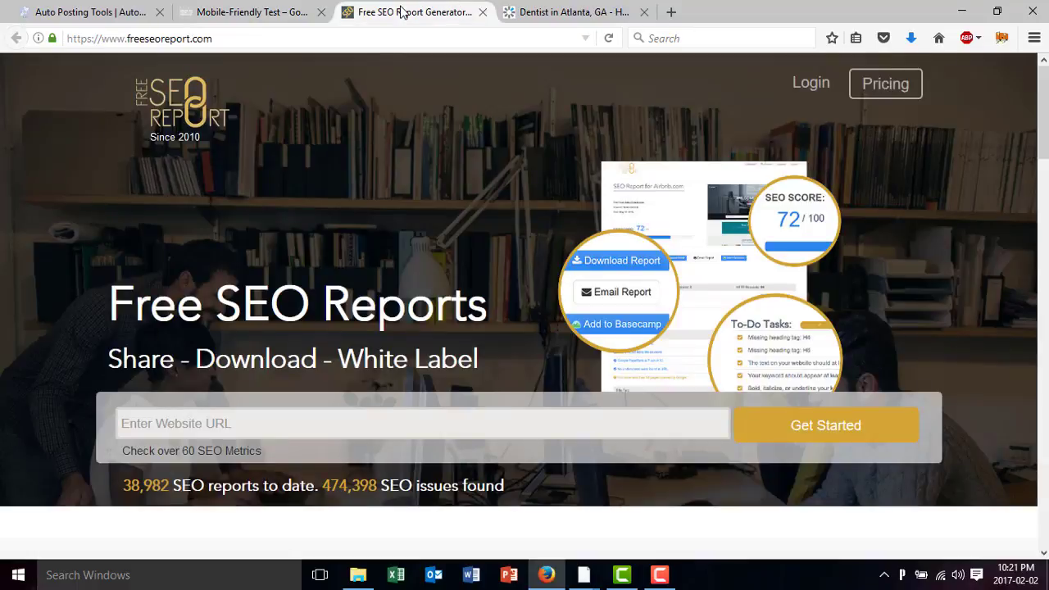
click(387, 425)
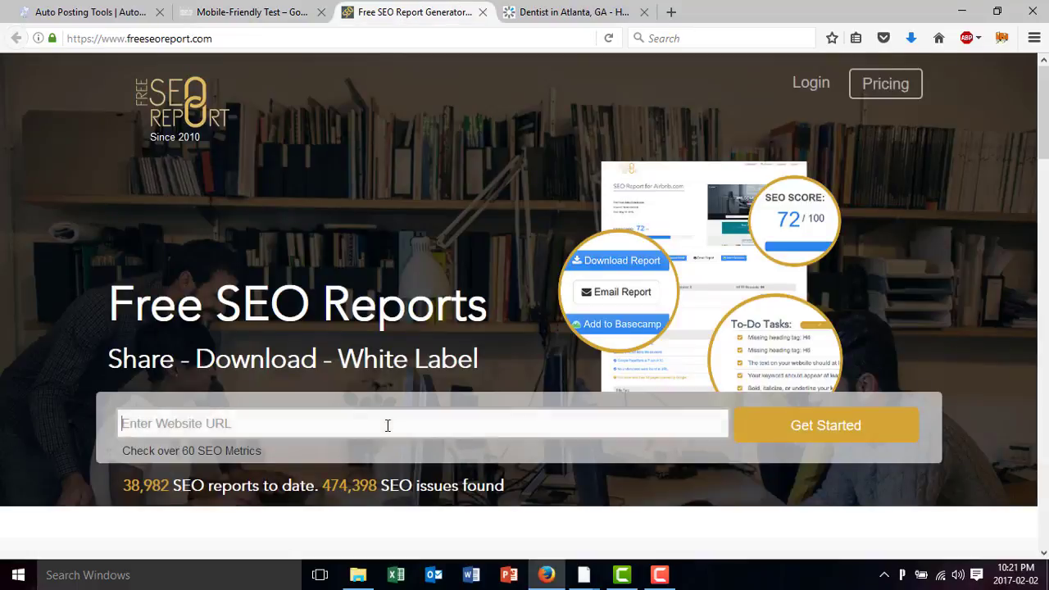
key(ctrl+v)
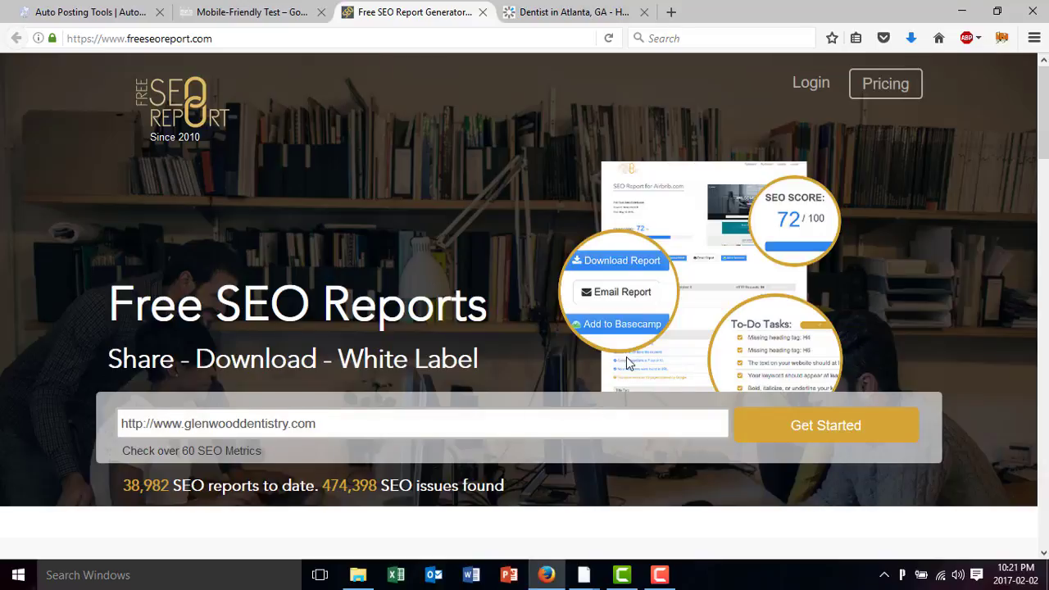
scroll(628, 361, down, 3)
scroll(628, 358, down, 4)
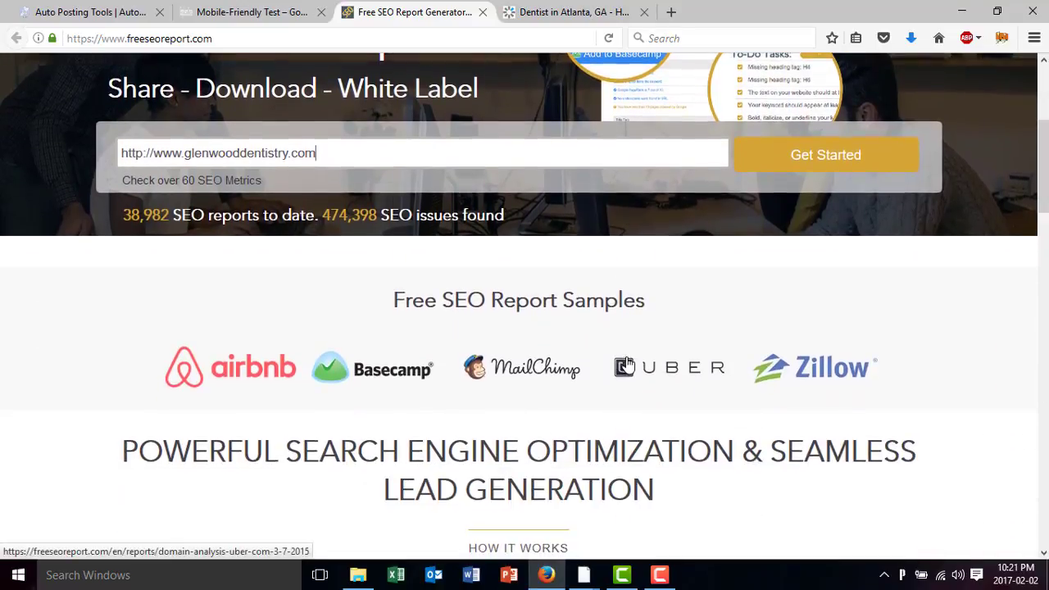
scroll(602, 406, up, 5)
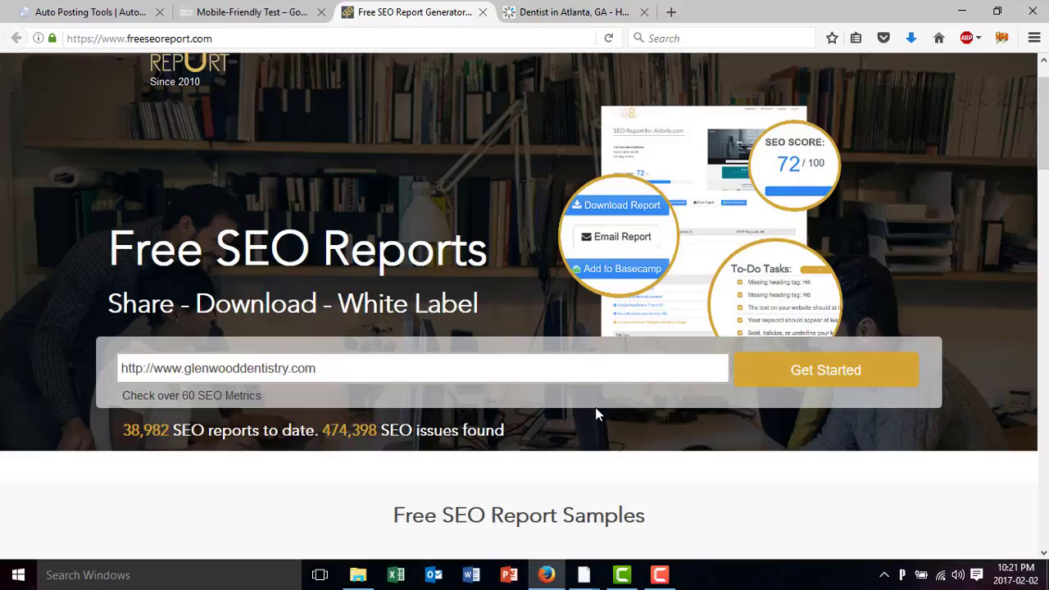
In the scraper results, look over leads 11, 18 and 65, then select lead Id 73.
mouse_move(583, 573)
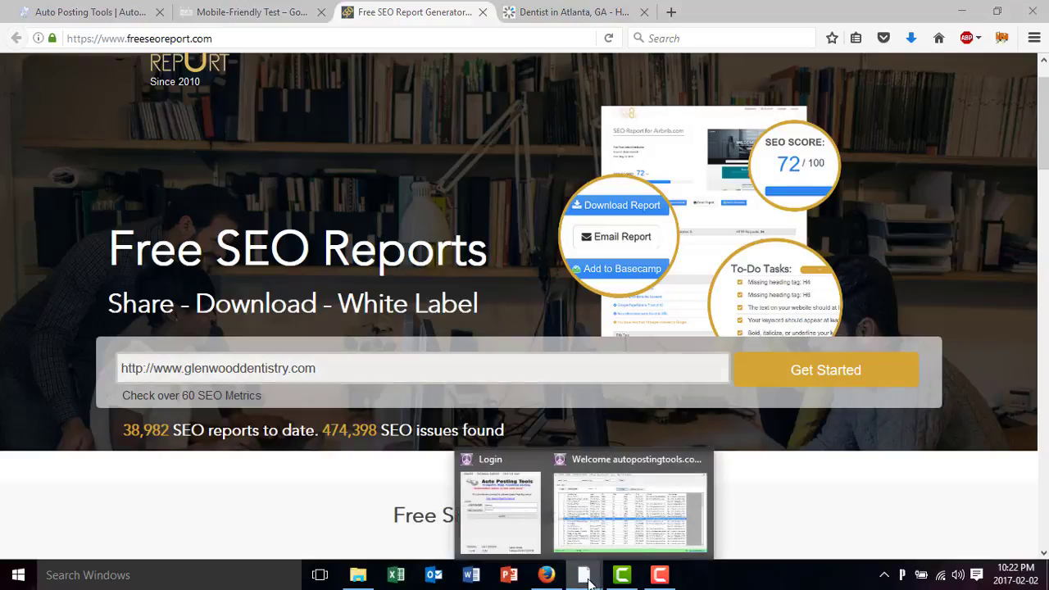
click(604, 520)
click(322, 302)
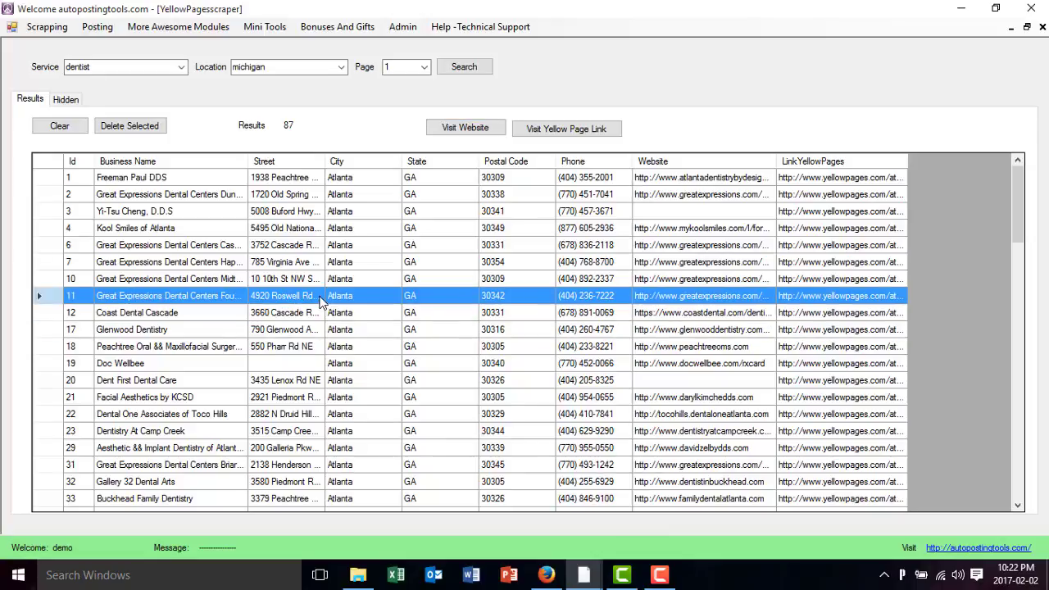
click(313, 351)
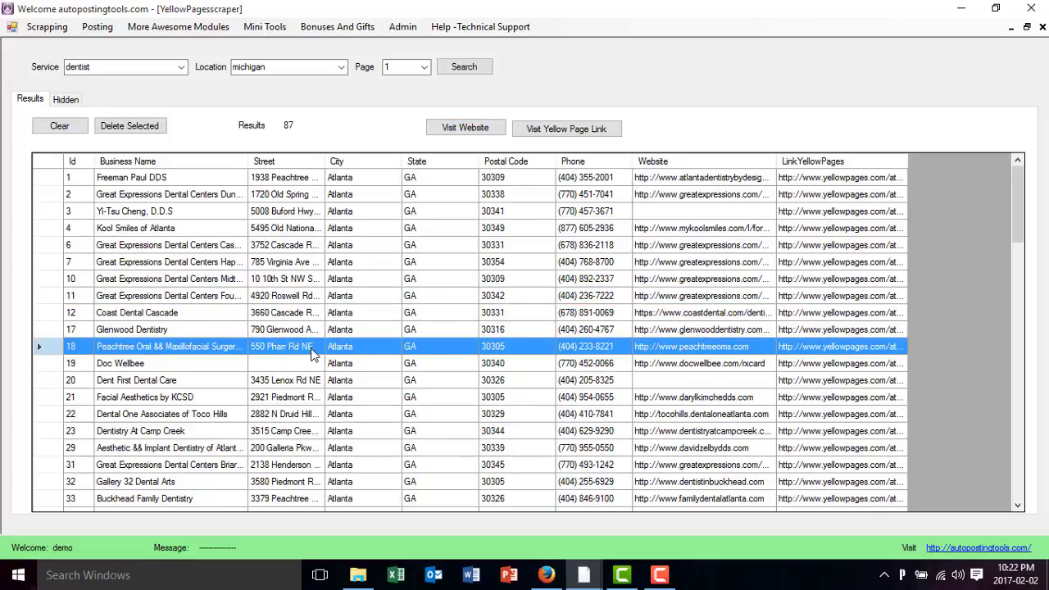
scroll(311, 353, down, 20)
scroll(311, 352, down, 2)
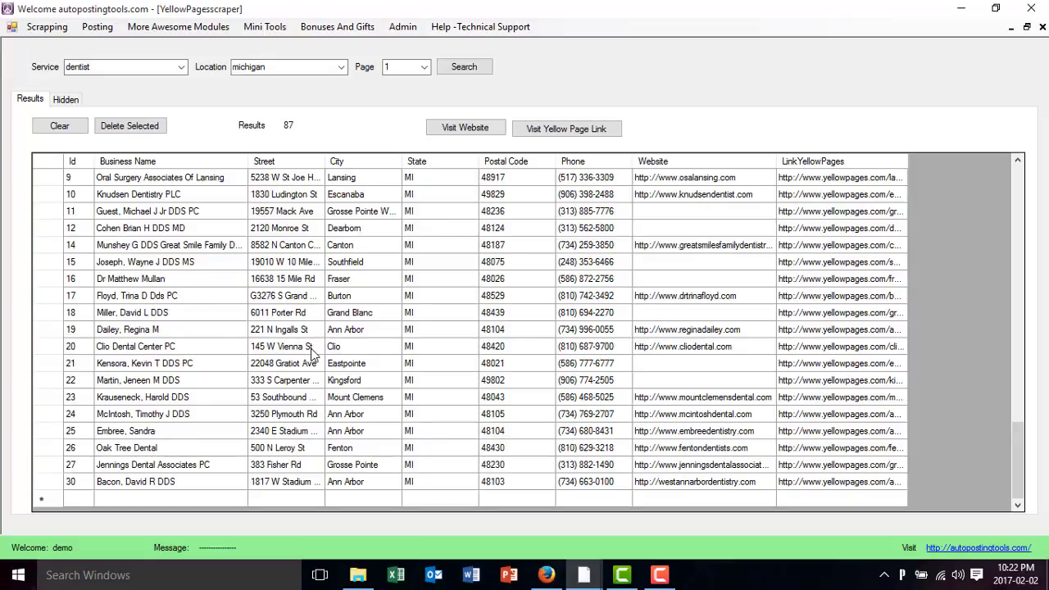
scroll(328, 349, up, 10)
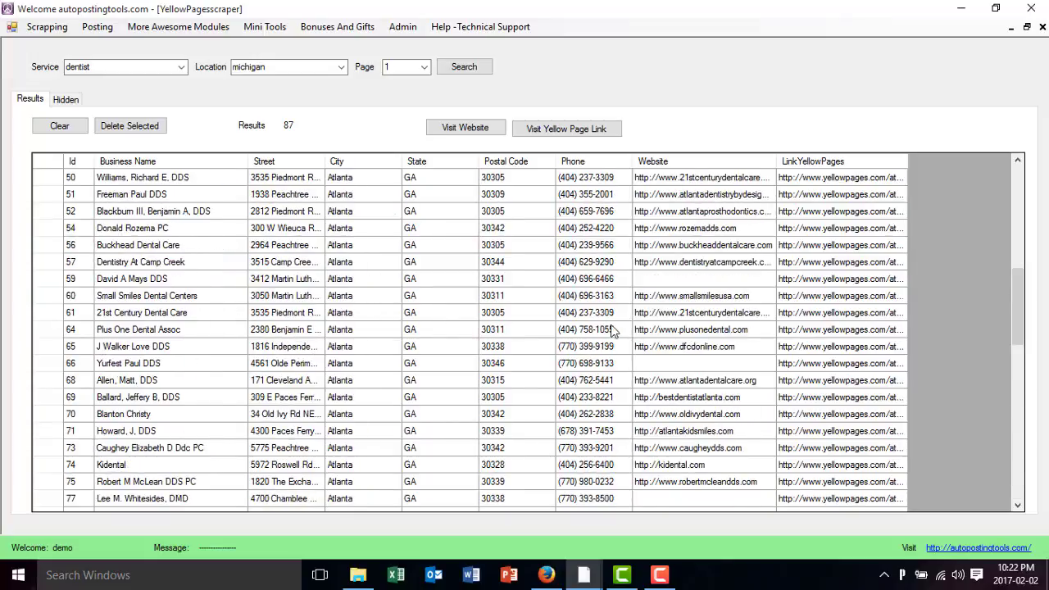
click(638, 347)
scroll(640, 349, down, 5)
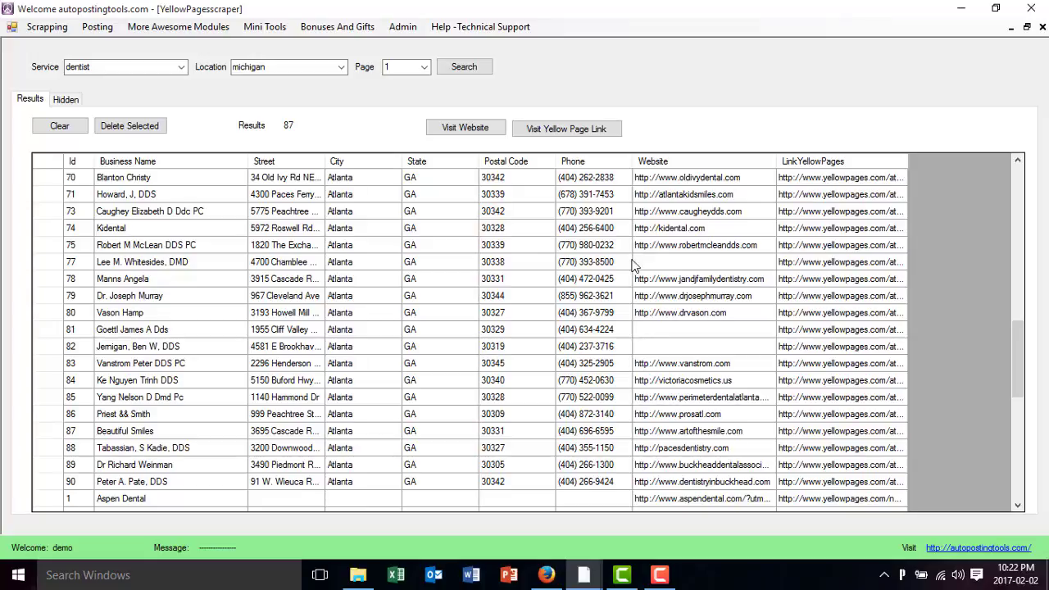
click(595, 212)
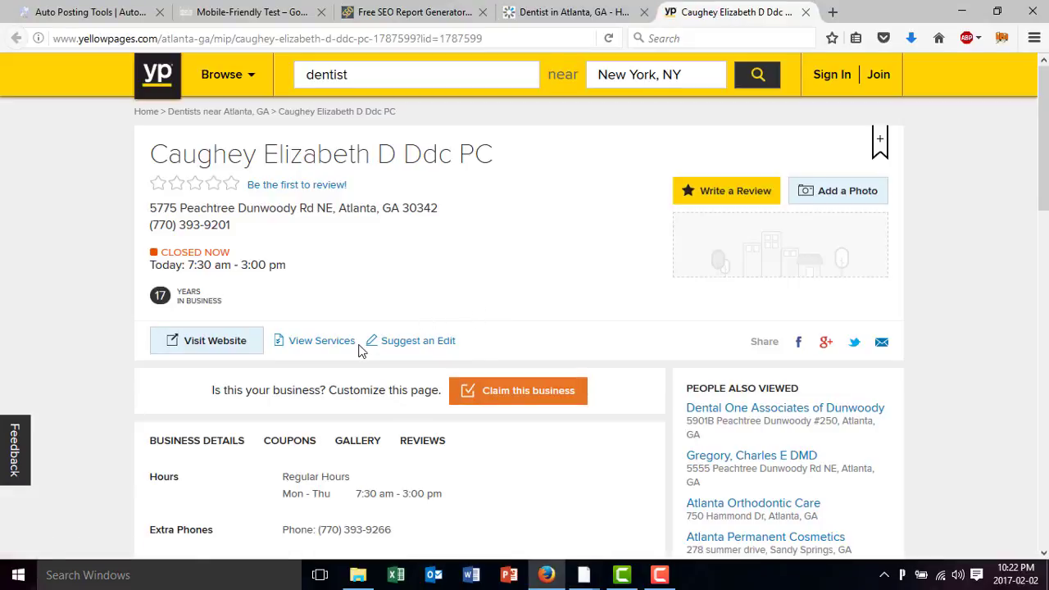
Scroll through the Id 73 dentist's Yellow Pages listing to review its details.
scroll(359, 350, down, 5)
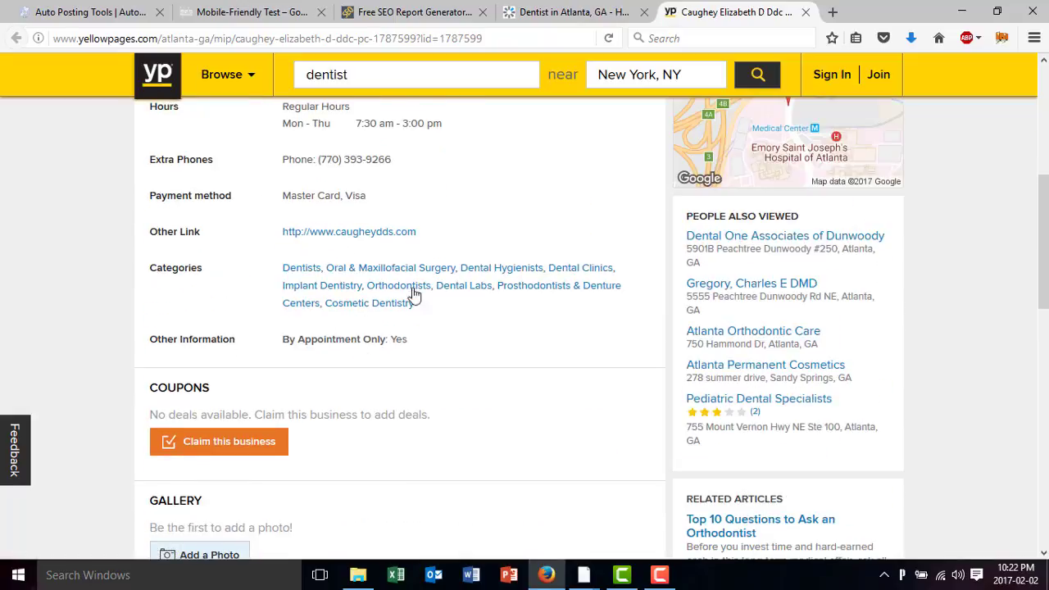
scroll(426, 311, down, 5)
scroll(427, 316, up, 2)
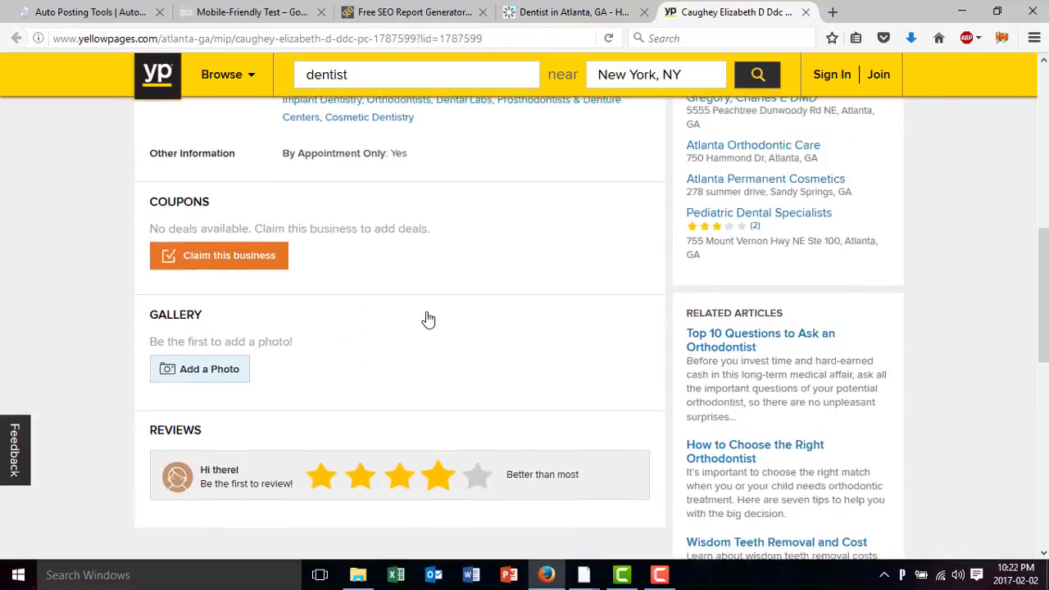
scroll(427, 319, up, 4)
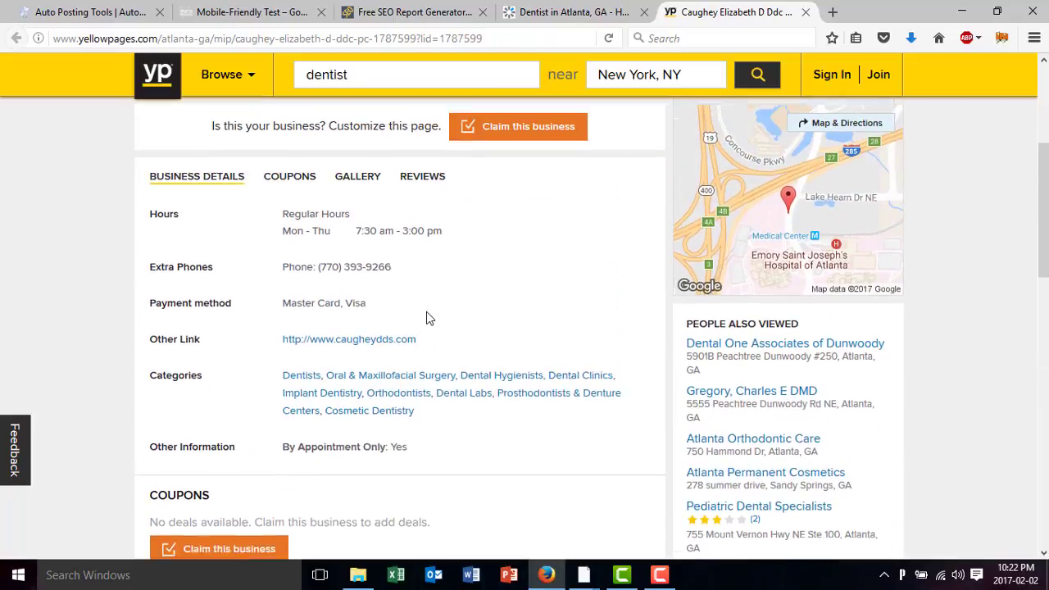
scroll(426, 318, up, 3)
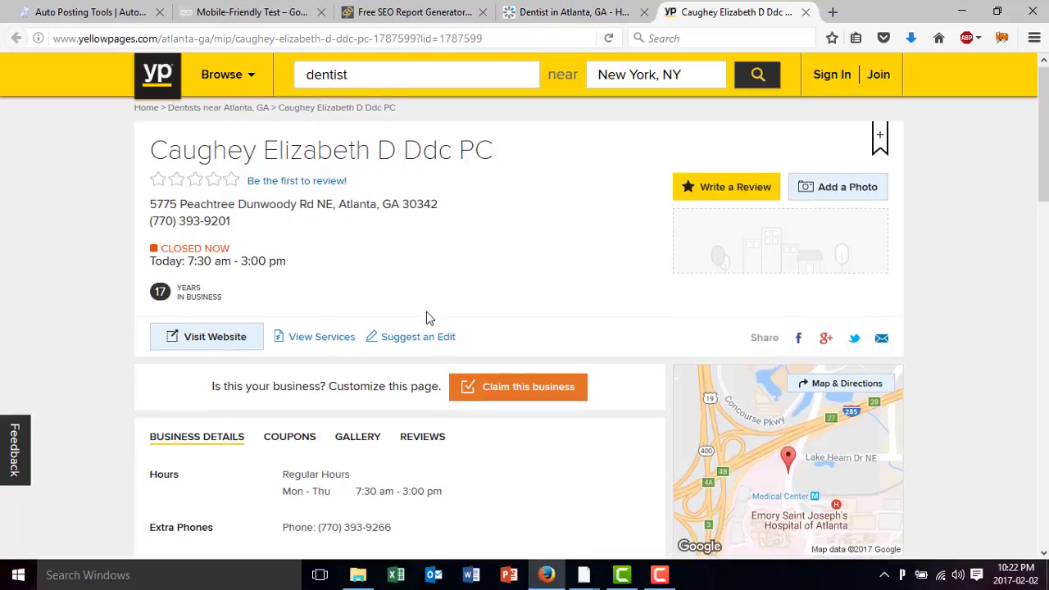
scroll(426, 318, down, 1)
scroll(426, 318, down, 1)
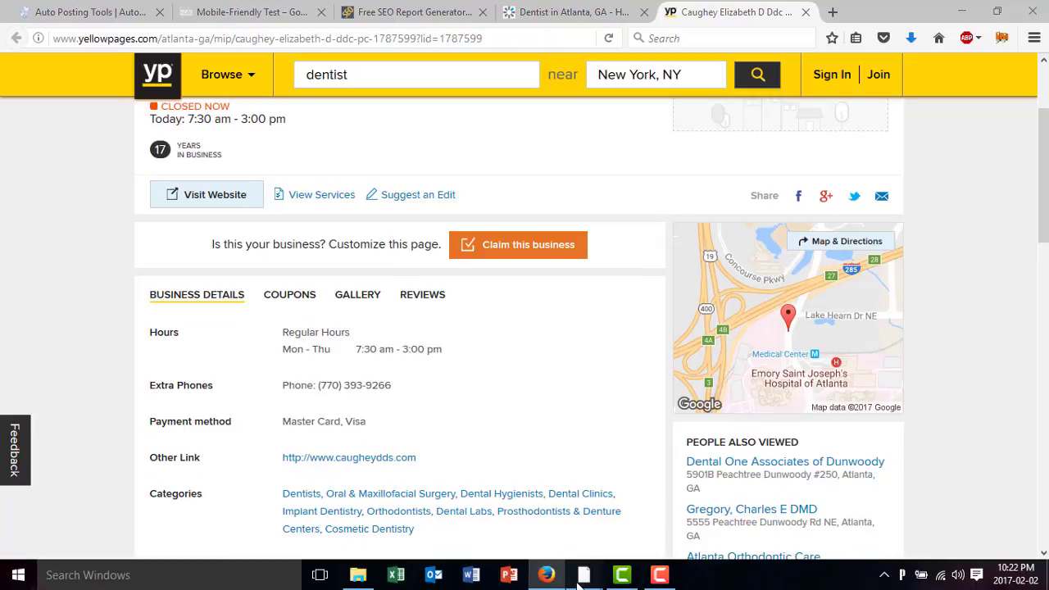
Glance at the scraper's results window, then go back to the Id 73 listing and re-scan it.
mouse_move(579, 583)
click(599, 519)
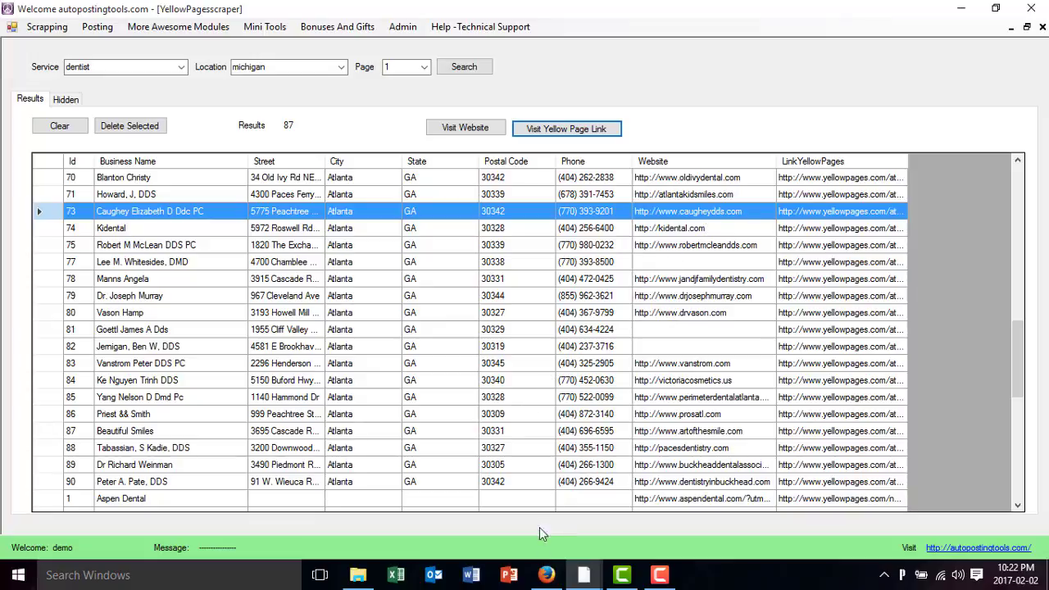
click(546, 575)
scroll(499, 417, down, 4)
scroll(502, 417, up, 4)
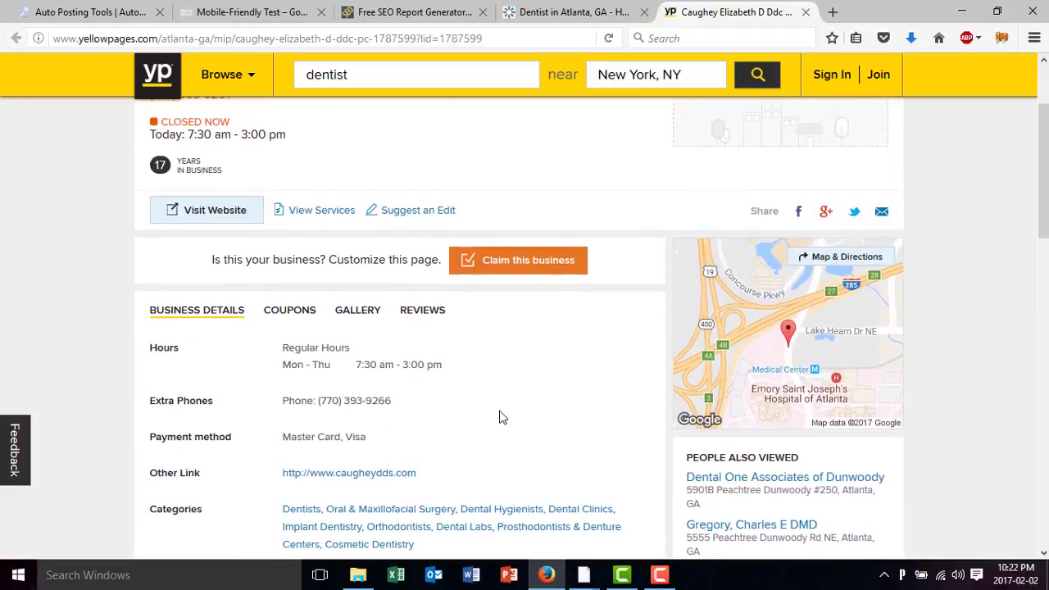
scroll(503, 417, up, 3)
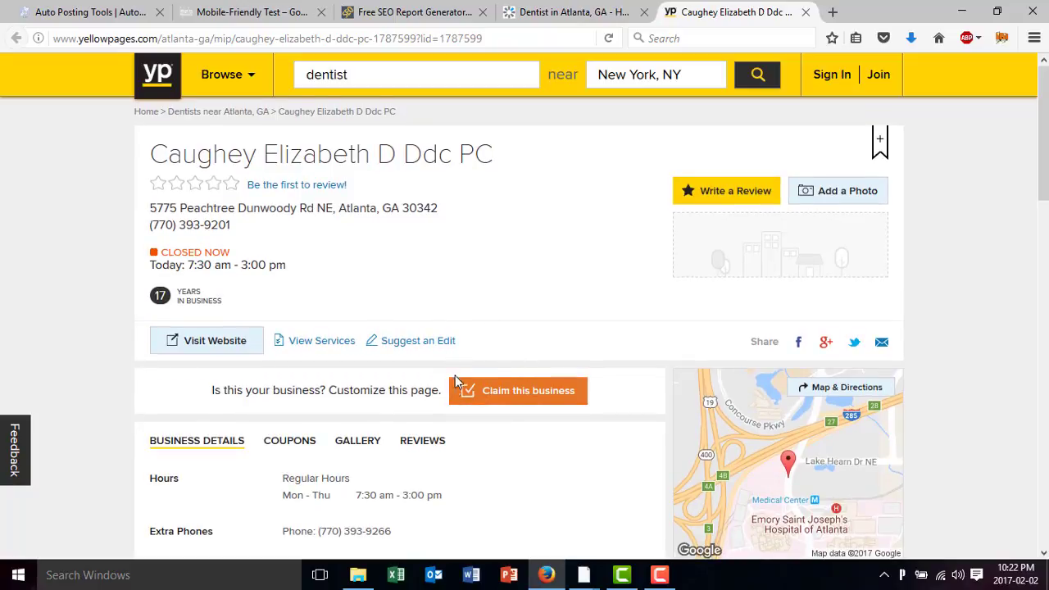
Highlight part of the claim-your-business prompt, clear it, and go back to the 87-result dentist table.
drag(409, 392, 235, 390)
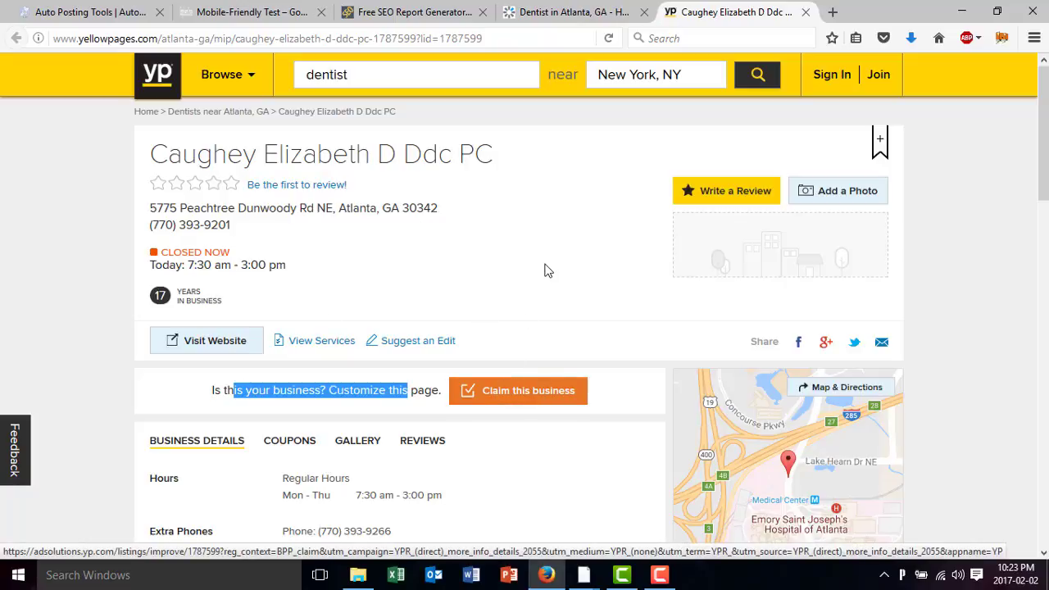
click(490, 248)
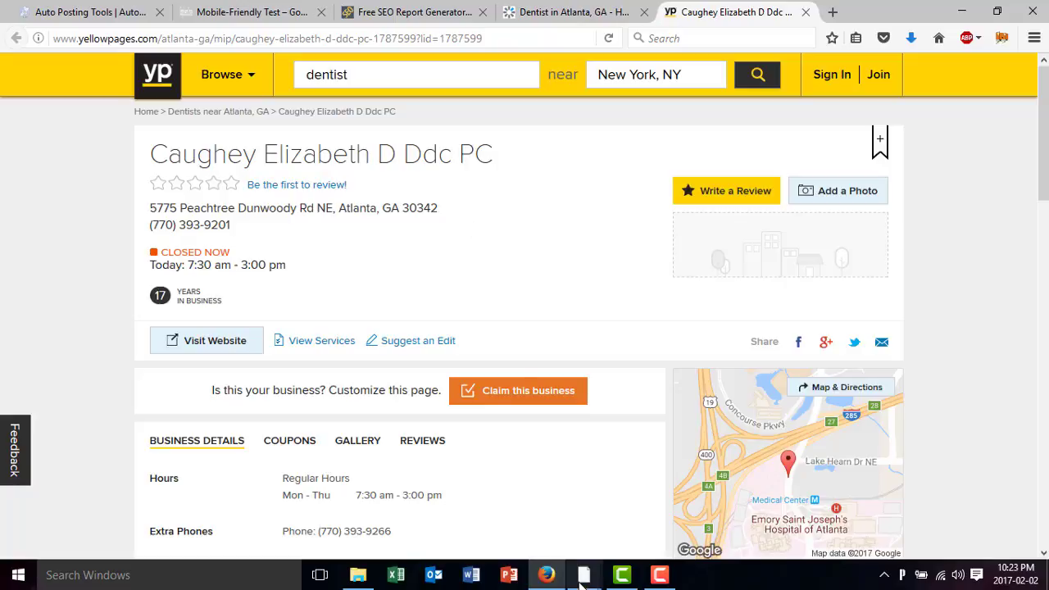
mouse_move(581, 571)
click(586, 518)
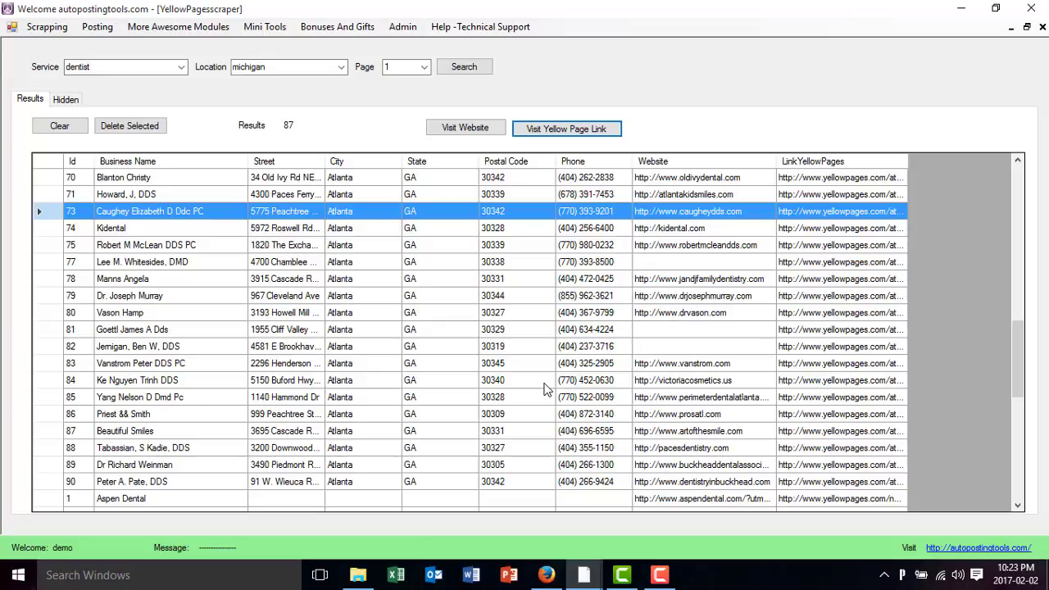
click(91, 67)
click(397, 248)
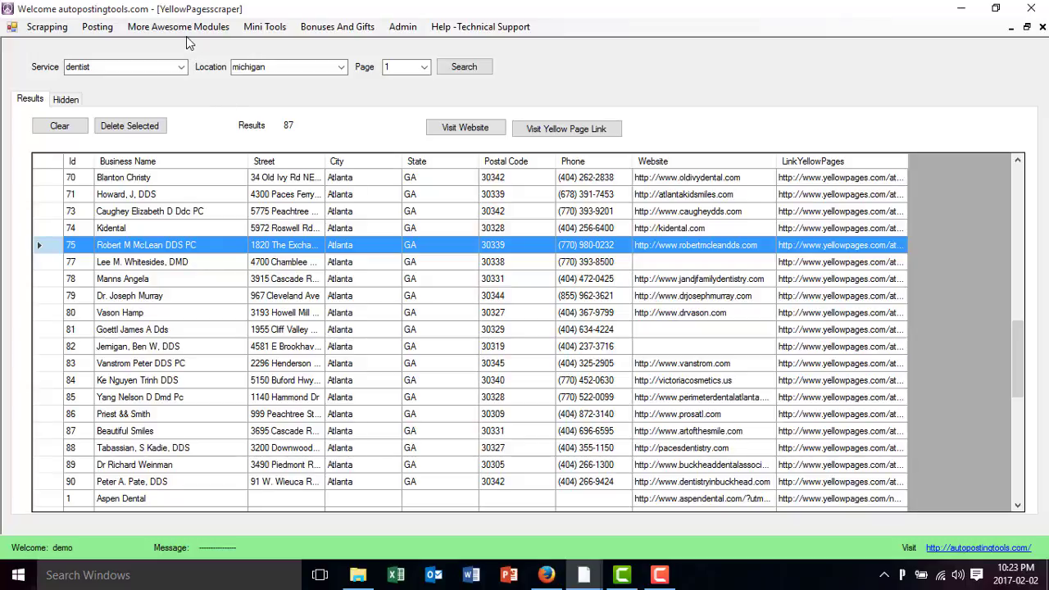
click(148, 31)
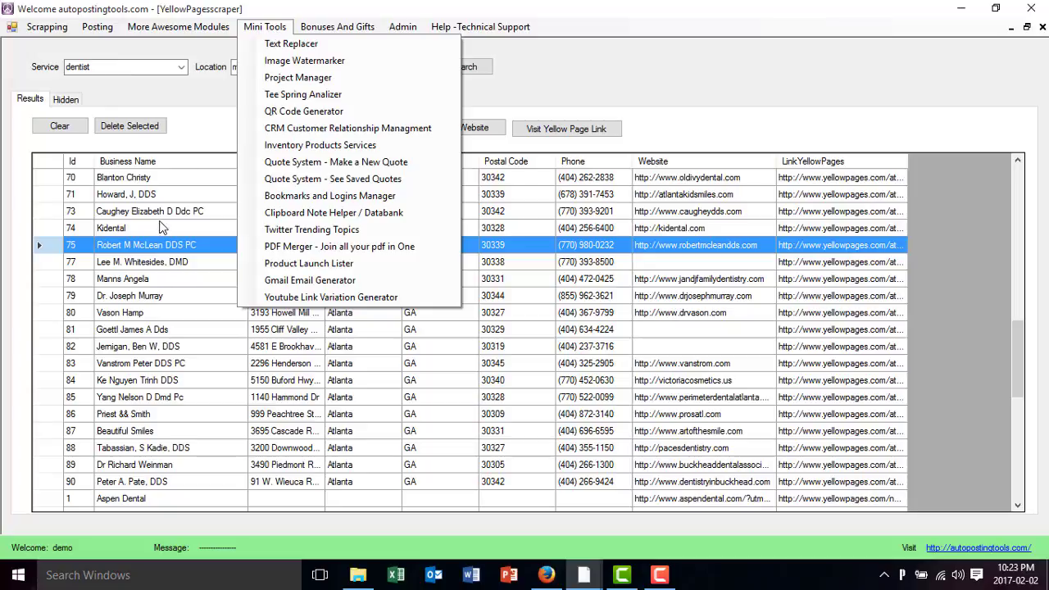
click(167, 268)
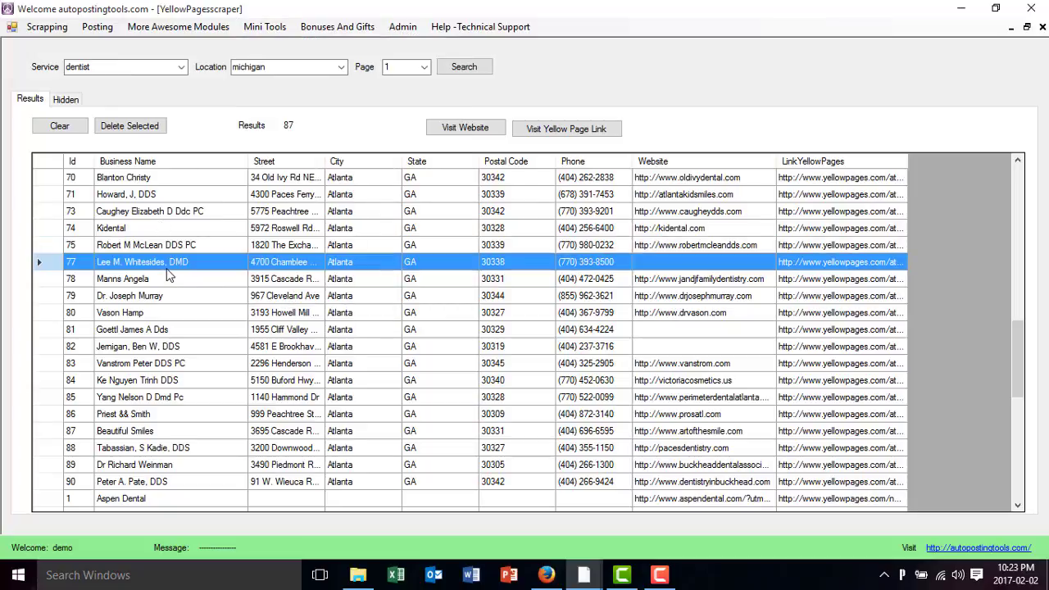